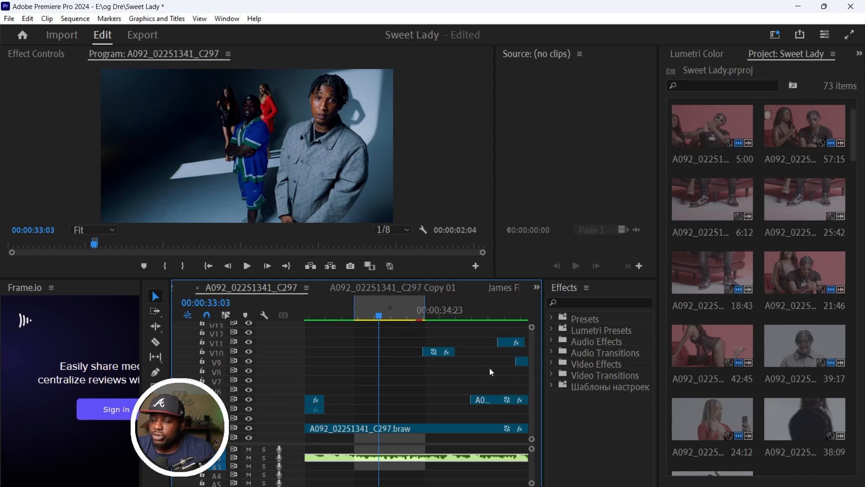
Step: Cut the A092_02251341_C297 clip at the end of the marked range and move that segment up to a higher video track
scroll(531, 359, "up", 6)
mouse_move(382, 315)
left_mouse_down()
mouse_move(410, 328)
mouse_move(382, 333)
left_mouse_up()
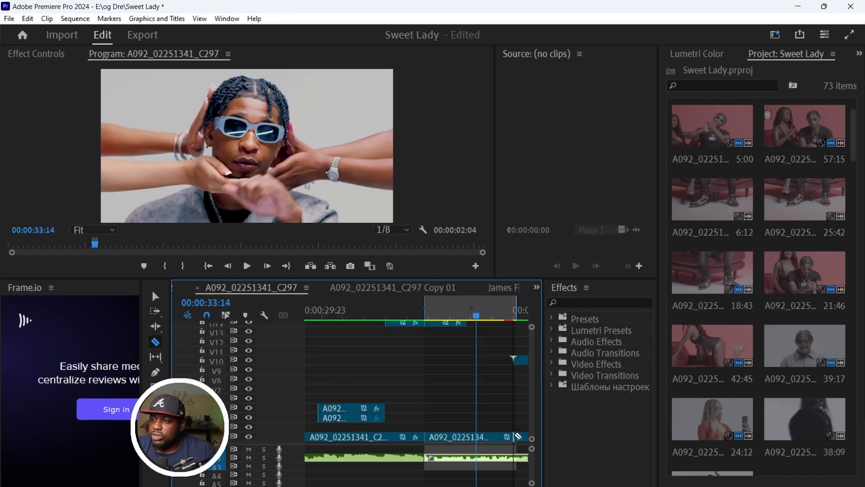
left_click(517, 436)
key("v")
left_click_drag(485, 442, 470, 340)
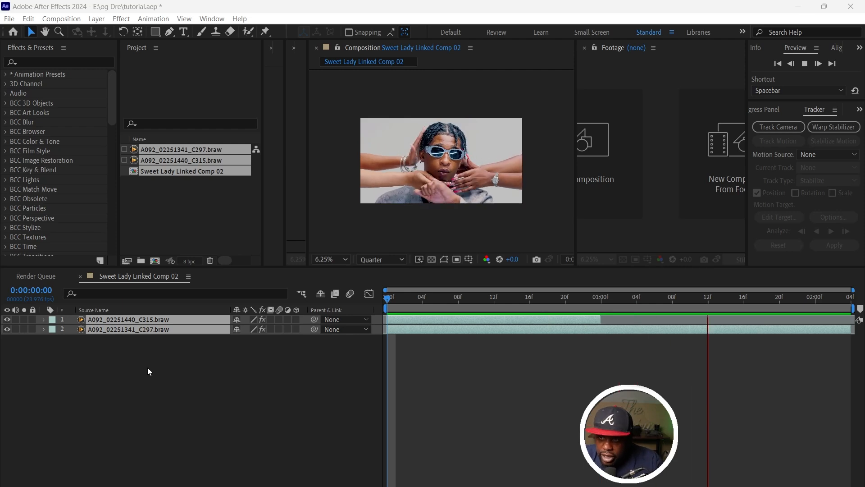
Step: Switch to After Effects and shift the A092_02251341_C297 layer to start at 0:00:01:00, where the other clip ends
left_click(492, 301)
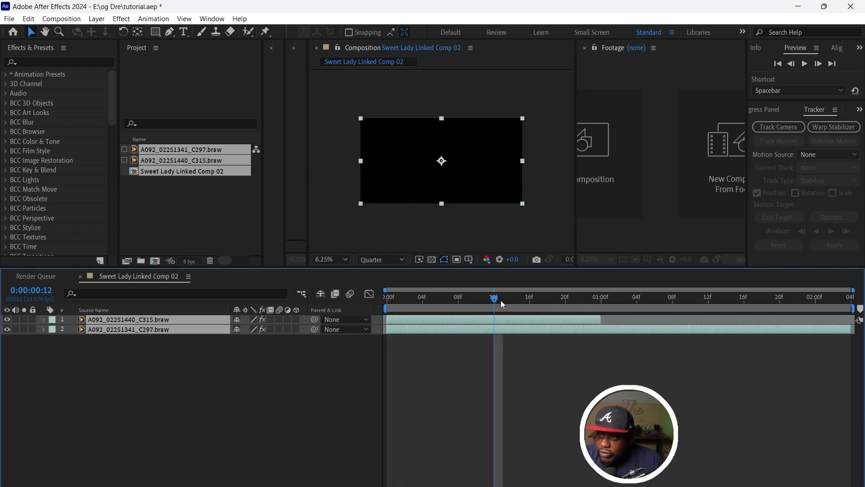
left_click(601, 303)
left_click(398, 344)
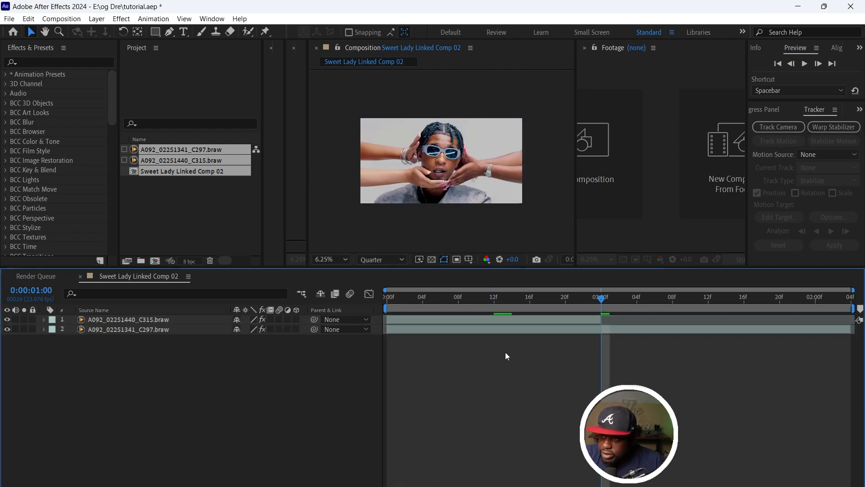
left_click_drag(389, 326, 595, 334)
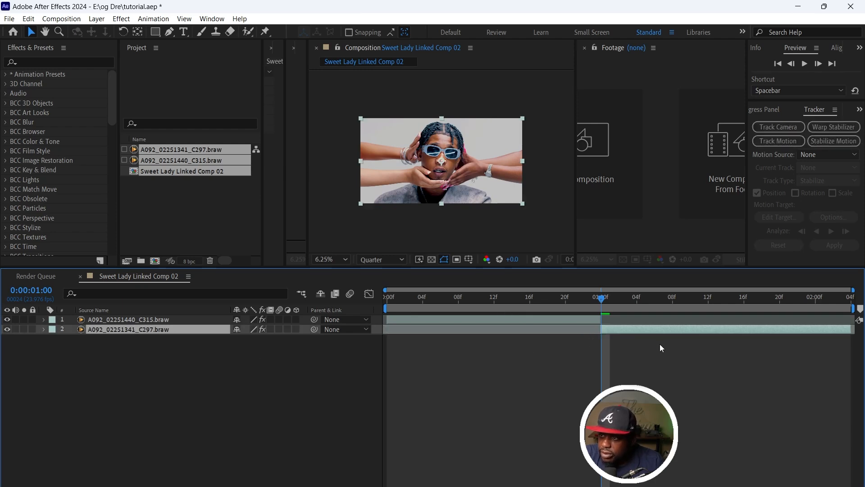
Step: Move the A092_02251341_C297 layer above the A092_02251440_C315 layer in the layer stack
scroll(660, 345, "up", 3)
scroll(648, 344, "down", 3)
scroll(567, 340, "up", 3)
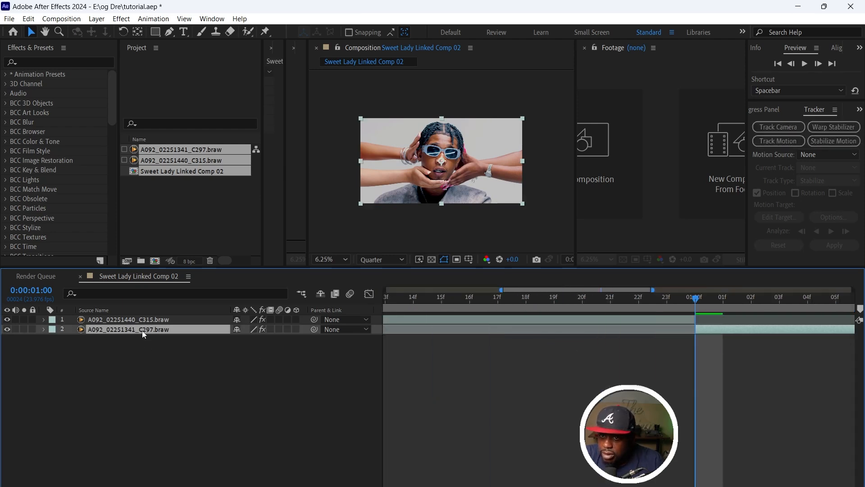
left_click_drag(142, 330, 146, 318)
scroll(671, 334, "down", 3)
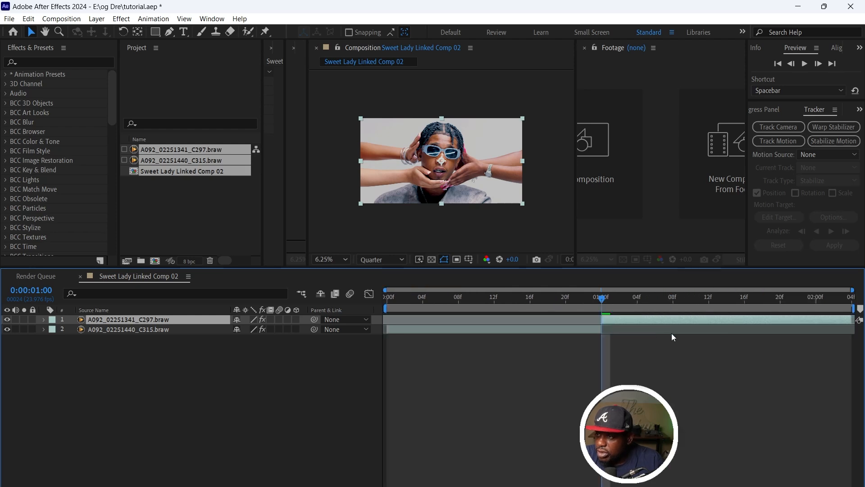
Step: Duplicate the A092_02251341_C297 layer, split the copy at 0:00:01:03 and delete the part after the split
scroll(603, 318, "up", 3)
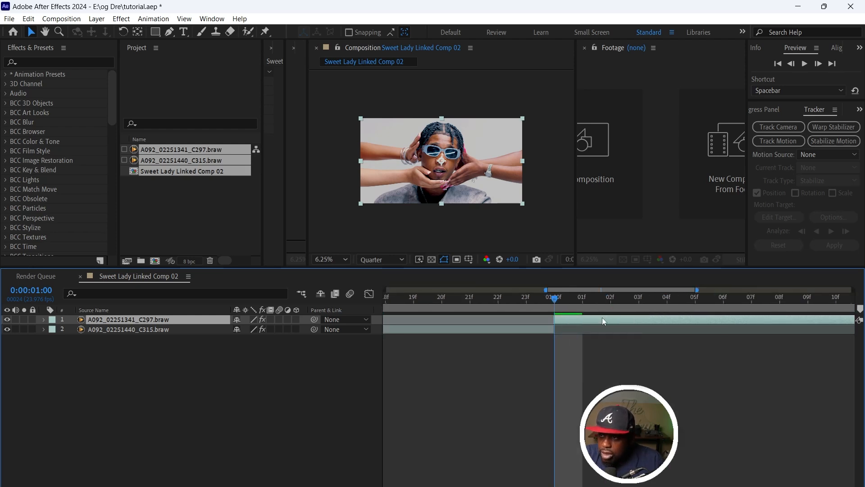
key("ctrl+d")
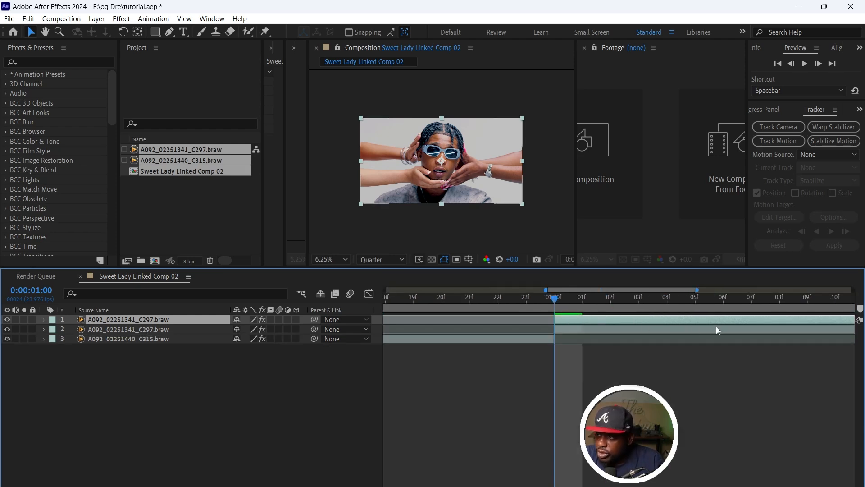
scroll(701, 323, "down", 2)
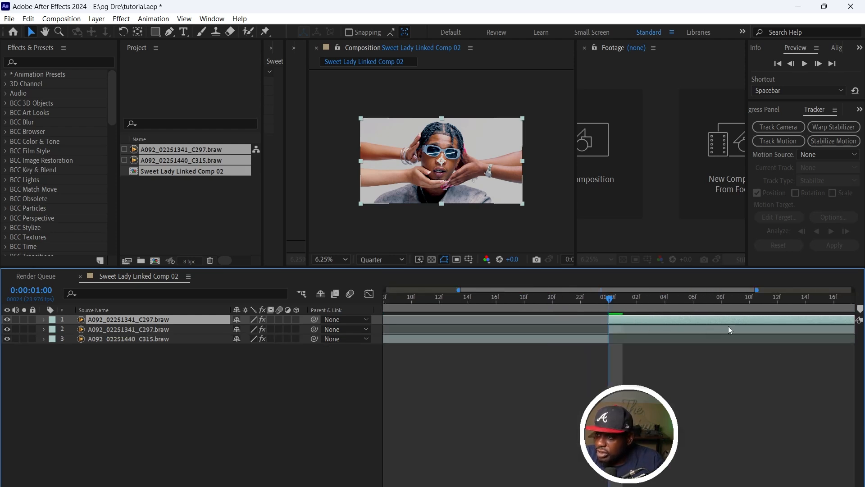
left_click(643, 300)
key("ctrl+shift+d")
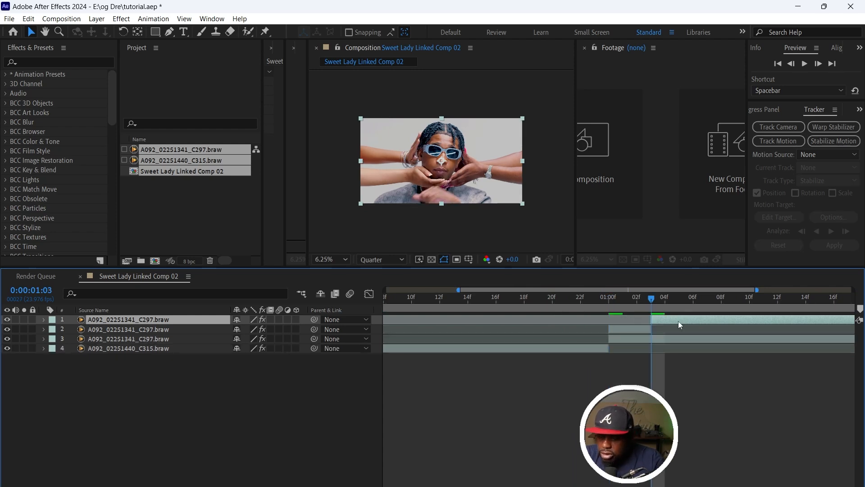
key("Delete")
Step: Freeze the short duplicate layer on its first frame at 0:00:01:00
left_click(611, 299)
left_click(628, 318)
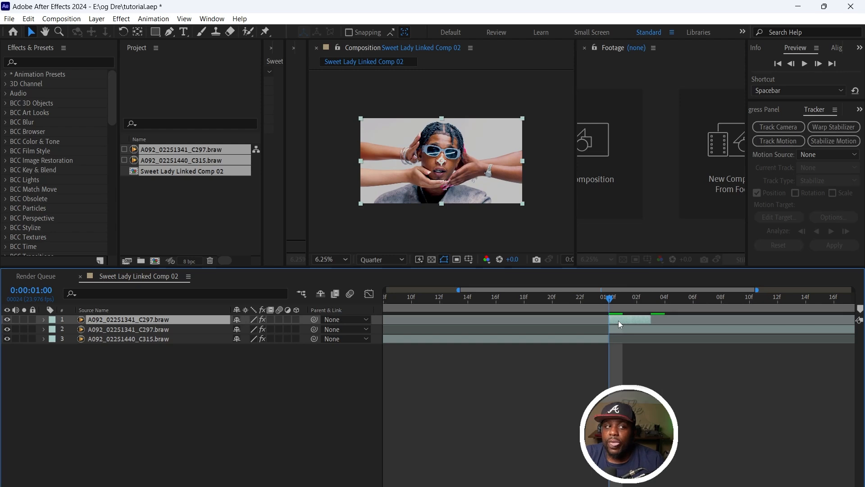
right_click(615, 320)
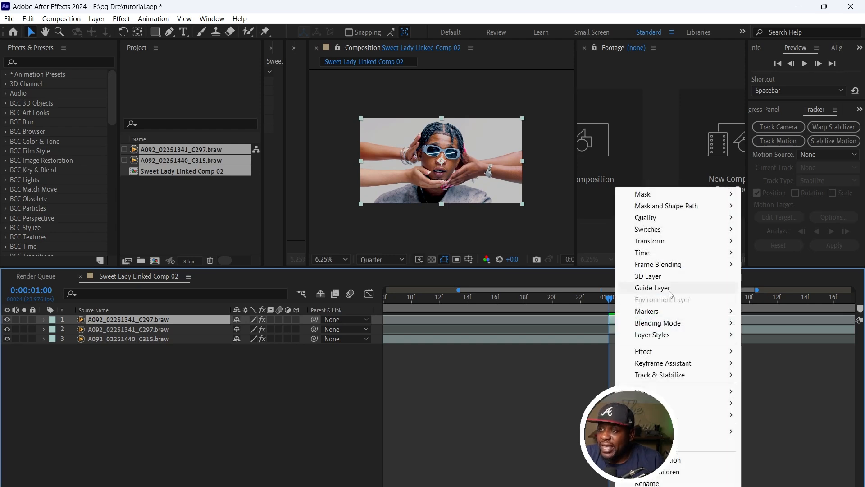
mouse_move(644, 253)
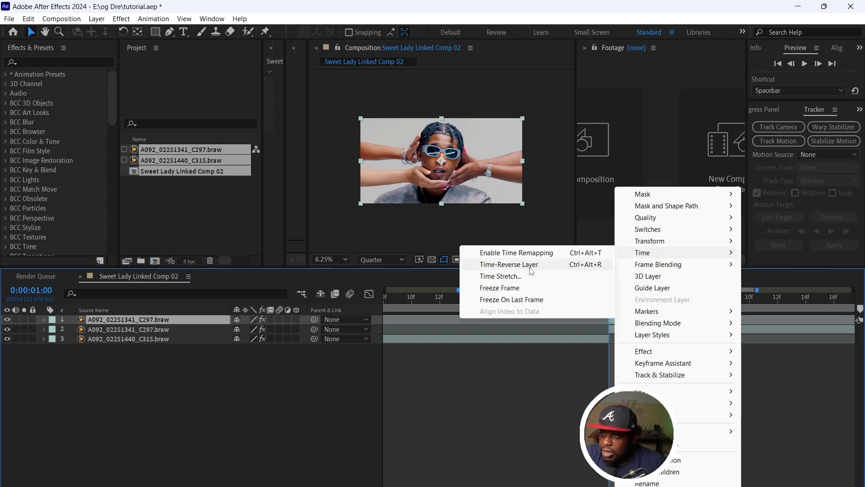
left_click(521, 289)
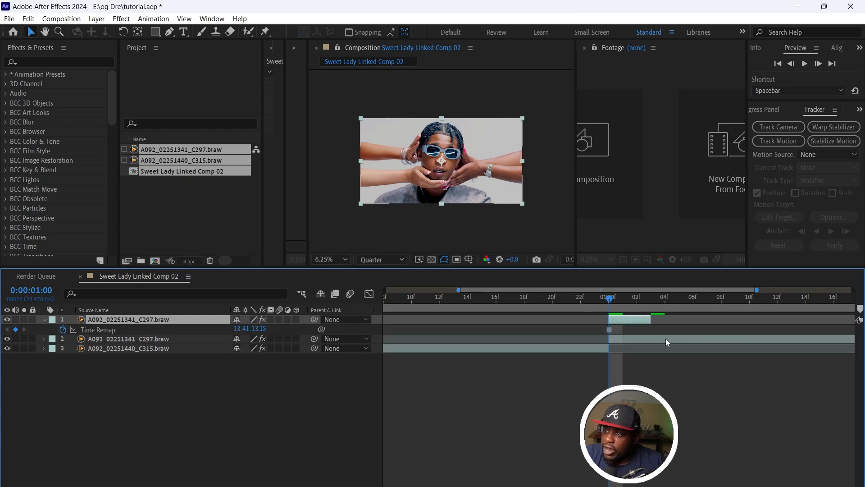
Step: Extend the frozen layer's start back to 0:00:00:13 and trim its end to 0:00:01:00
left_click_drag(613, 319, 482, 319)
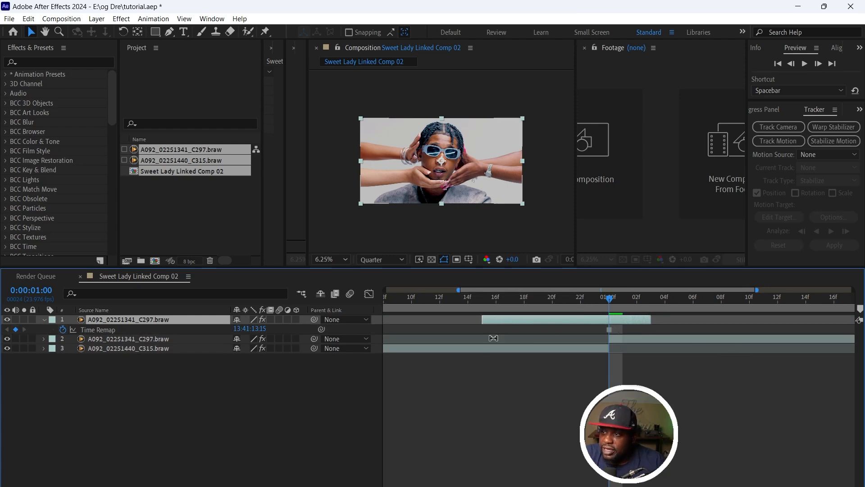
left_click(567, 297)
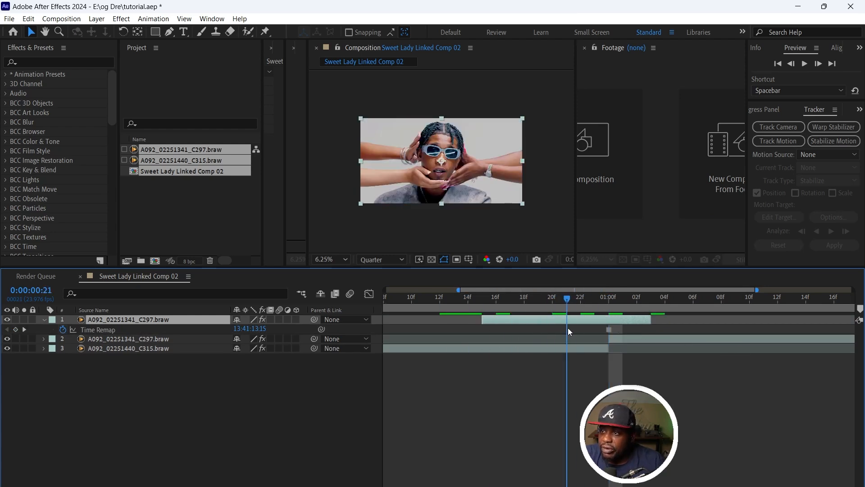
left_click_drag(659, 320, 636, 315)
left_click(620, 340)
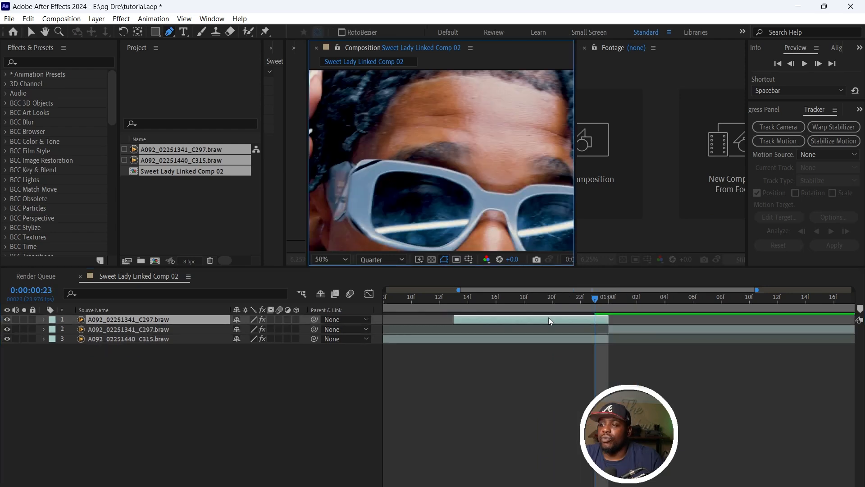
Step: At 0:00:00:13, draw a closed Pen tool mask around the left sunglasses lens on the frozen layer
left_click_drag(525, 301, 455, 314)
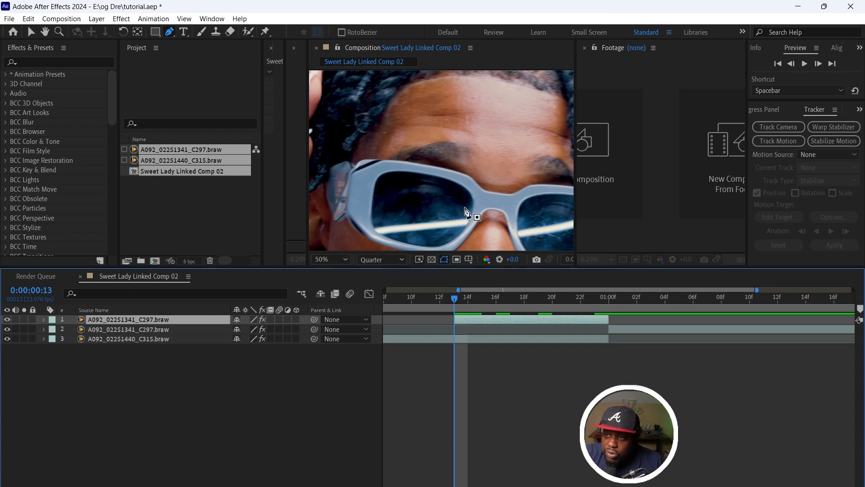
scroll(390, 207, "down", 2)
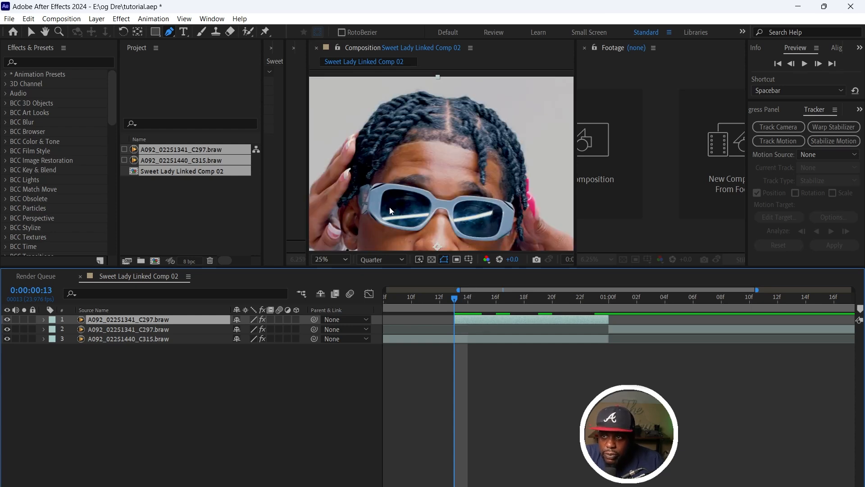
scroll(390, 208, "up", 2)
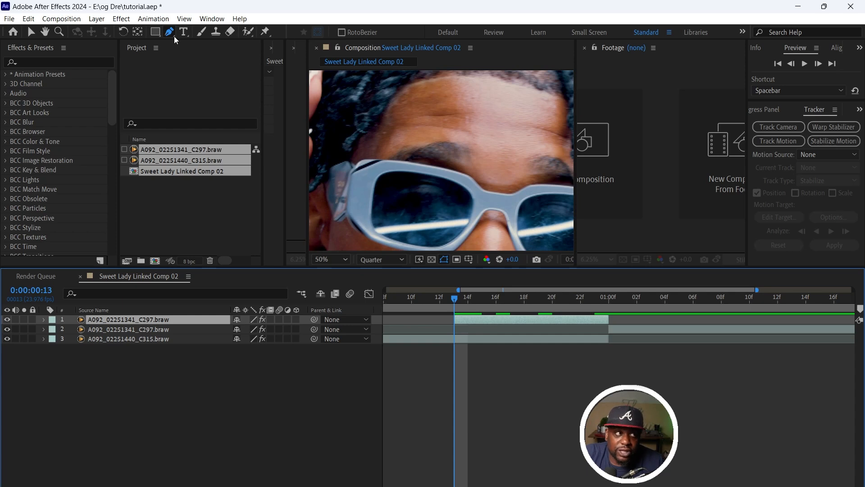
left_click(389, 171)
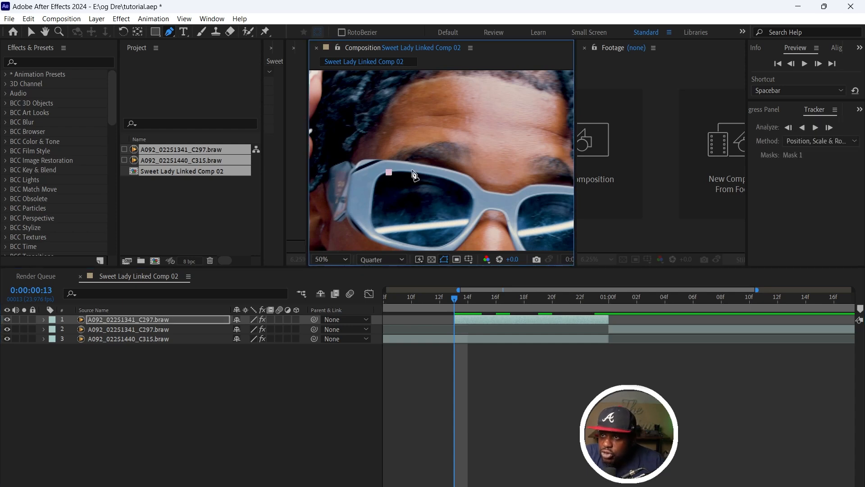
left_click_drag(415, 172, 450, 242)
left_click_drag(435, 248, 428, 248)
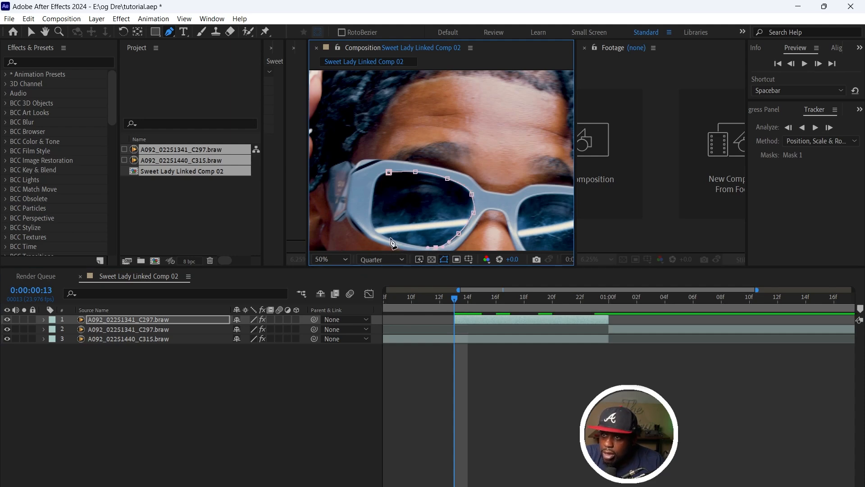
left_click(374, 191)
left_click_drag(389, 172, 399, 170)
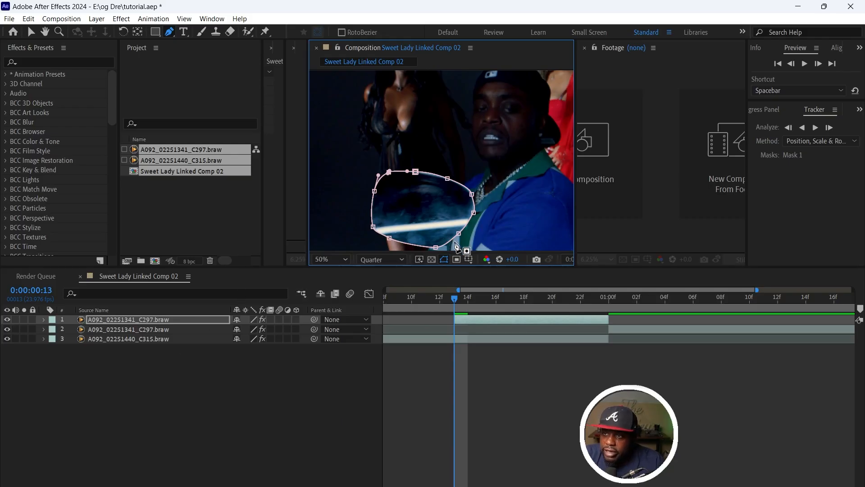
Step: Invert the lens mask and set its feather to 36 pixels
key("comma")
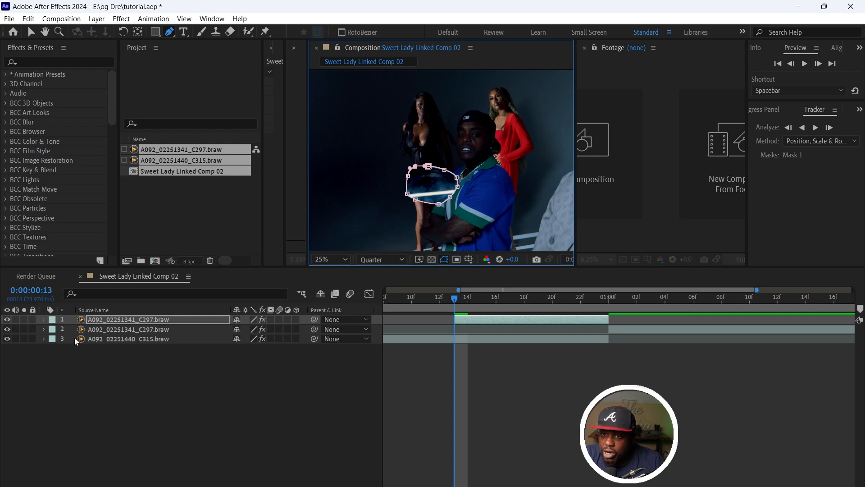
left_click(43, 319)
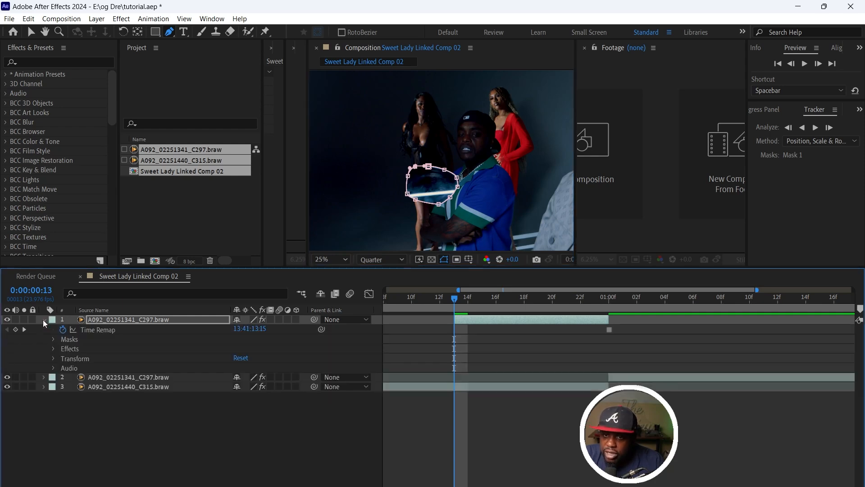
left_click(53, 339)
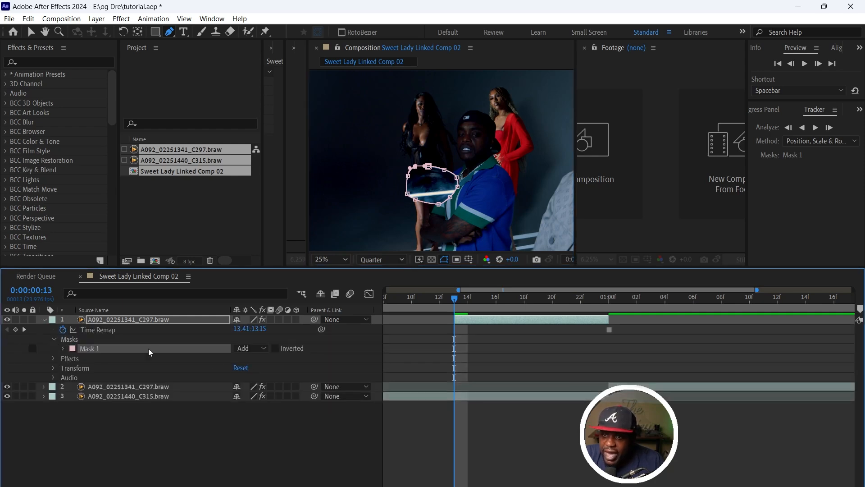
left_click(275, 348)
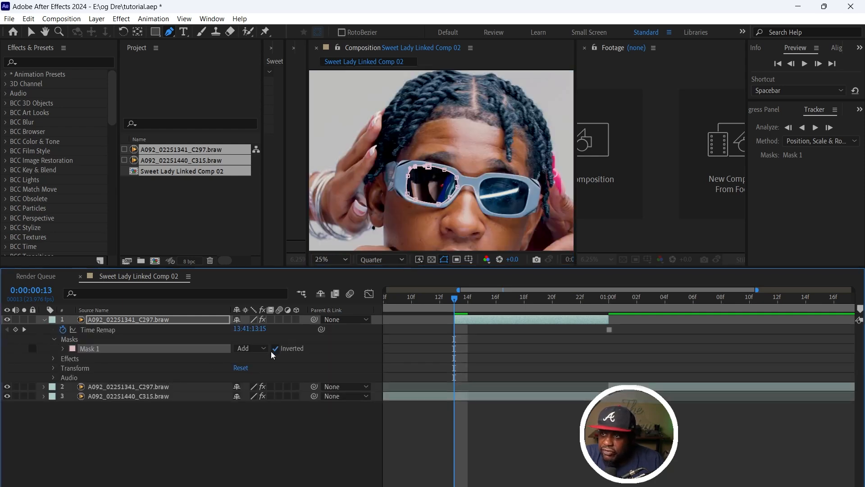
left_click(63, 349)
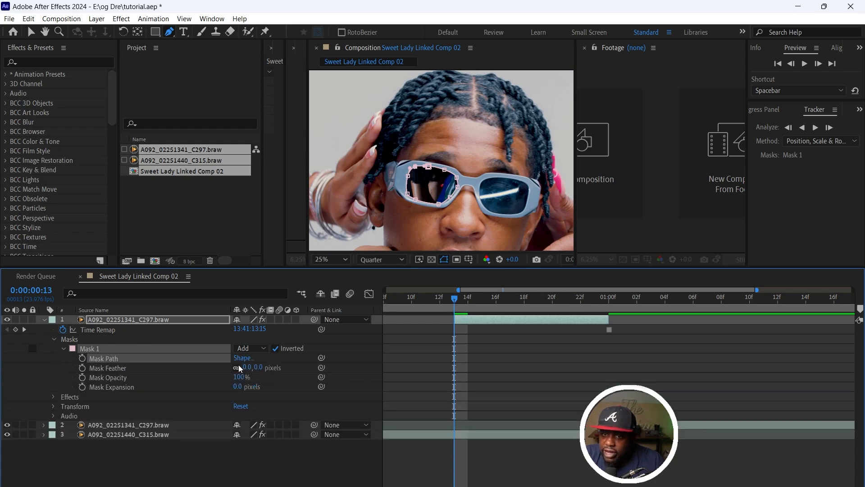
left_click_drag(248, 367, 265, 370)
left_click(472, 359)
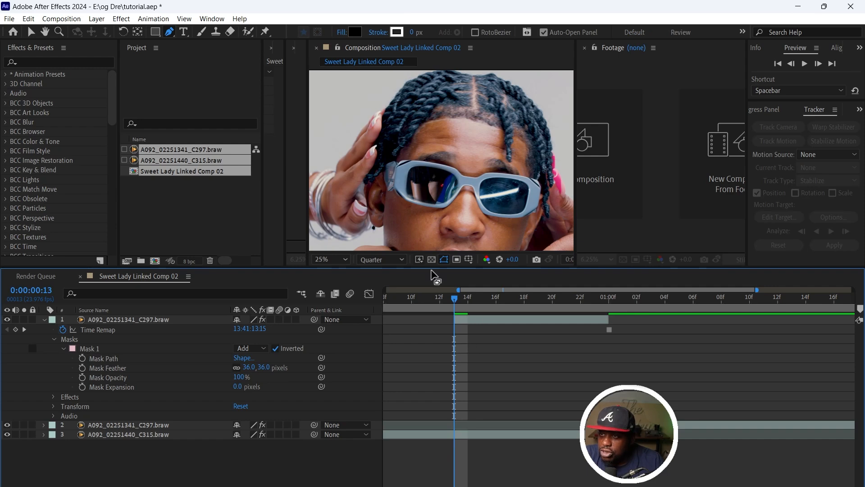
Step: Pre-compose the masked freeze-frame layer
right_click(516, 323)
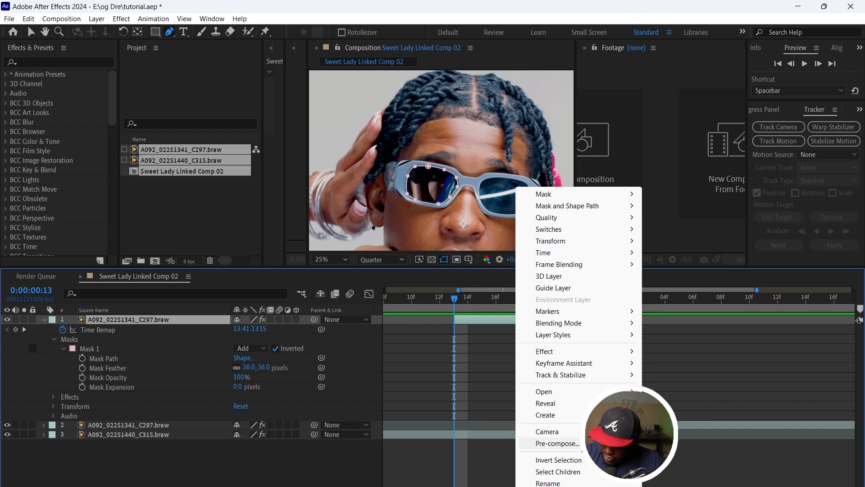
left_click(557, 443)
left_click(445, 329)
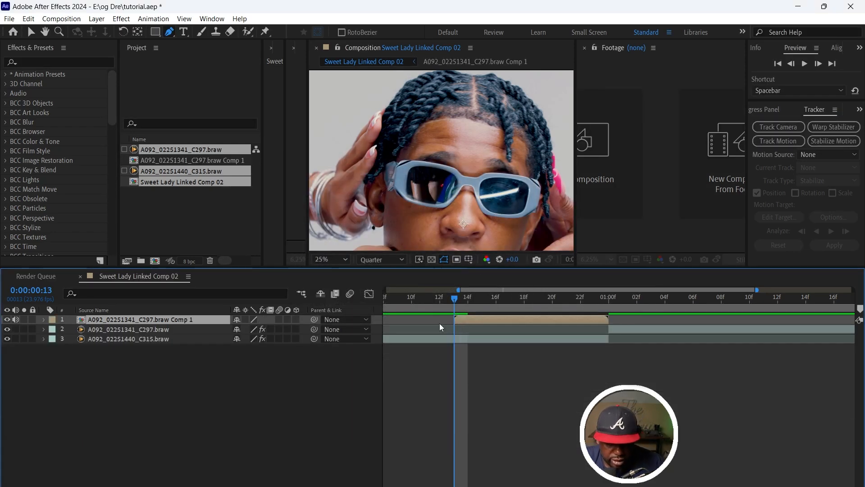
Step: Enable 3D and motion blur on the pre-composed layer and turn on 3D for the A092_02251440_C315 layer
left_click(296, 319)
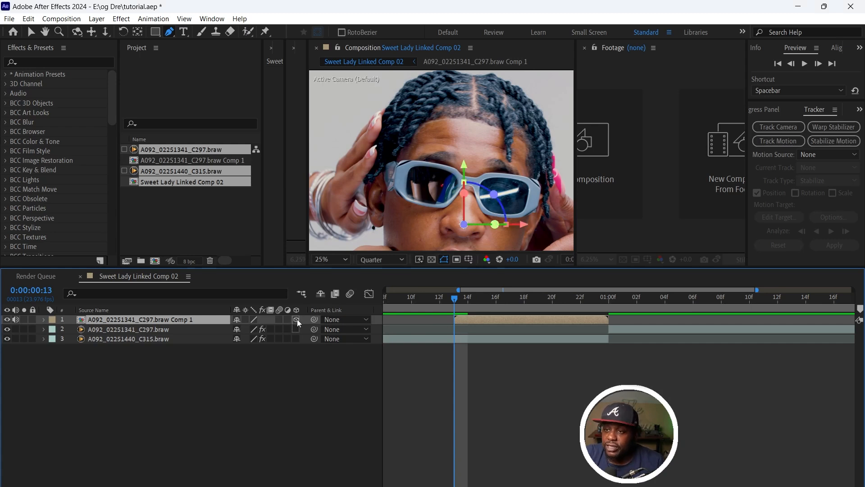
left_click(280, 319)
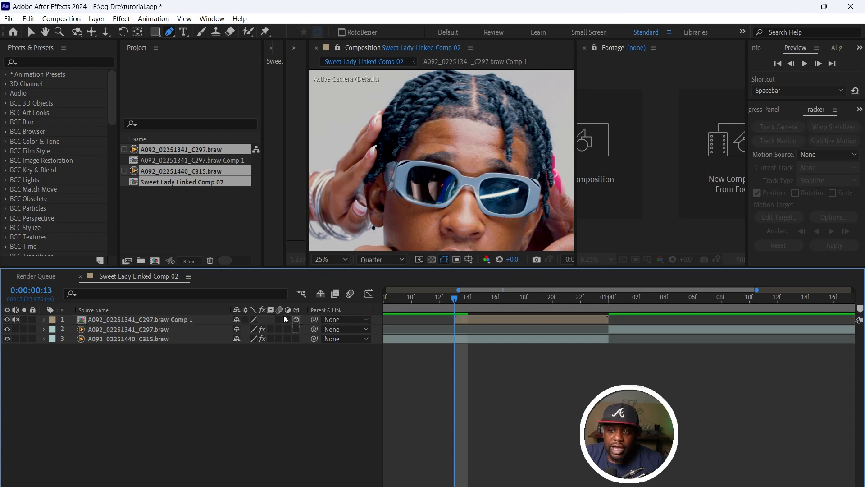
left_click(296, 339)
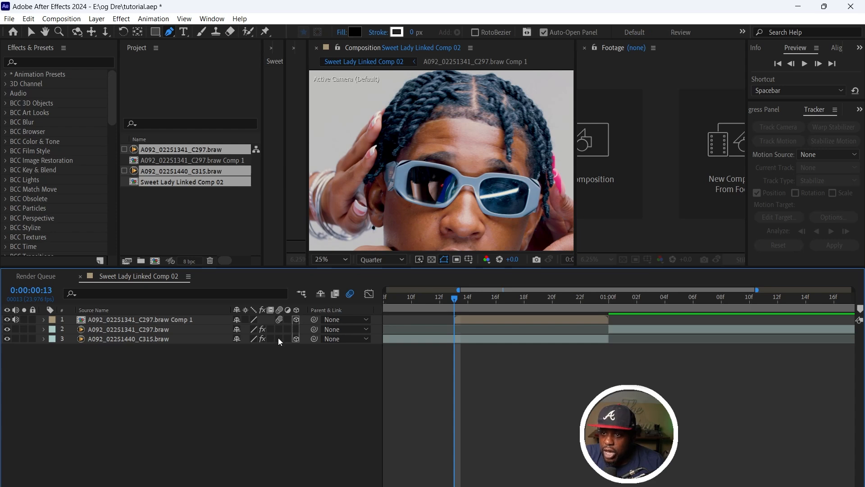
Step: Widen the Composition viewer, switch it to the 2 Views layout, and fit the whole 3D scene in the custom view
left_click_drag(308, 201, 215, 210)
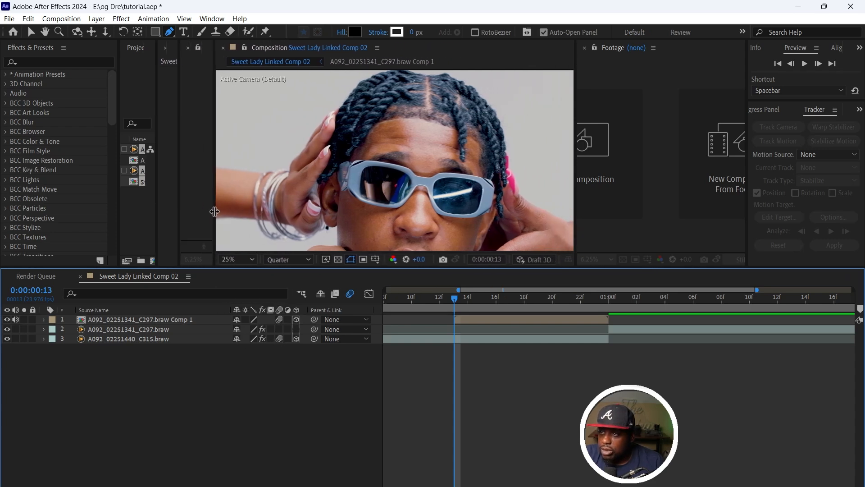
left_click_drag(577, 172, 797, 200)
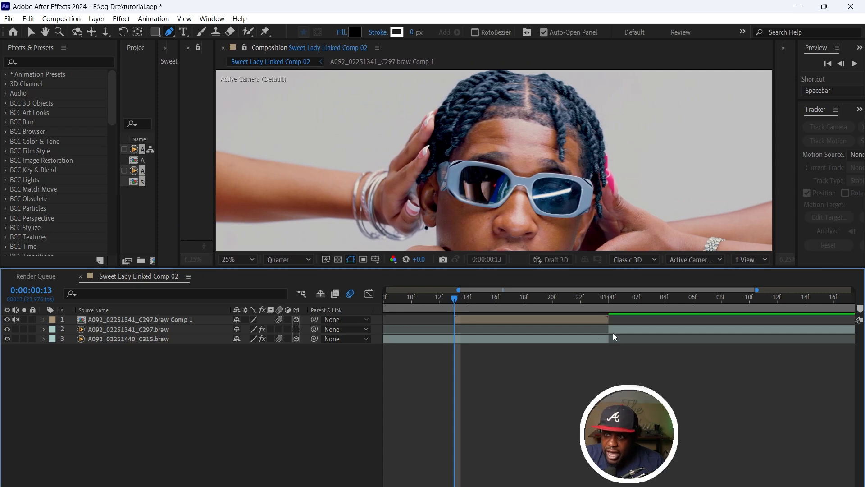
left_click(748, 257)
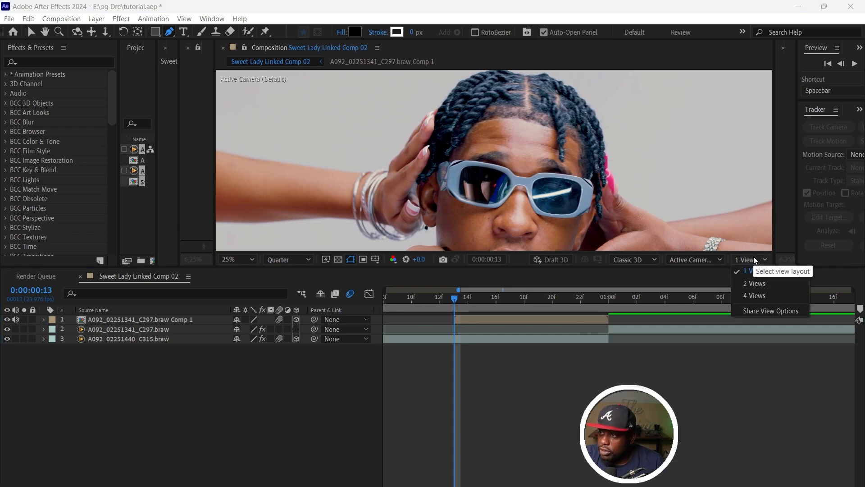
left_click(752, 257)
left_click(749, 256)
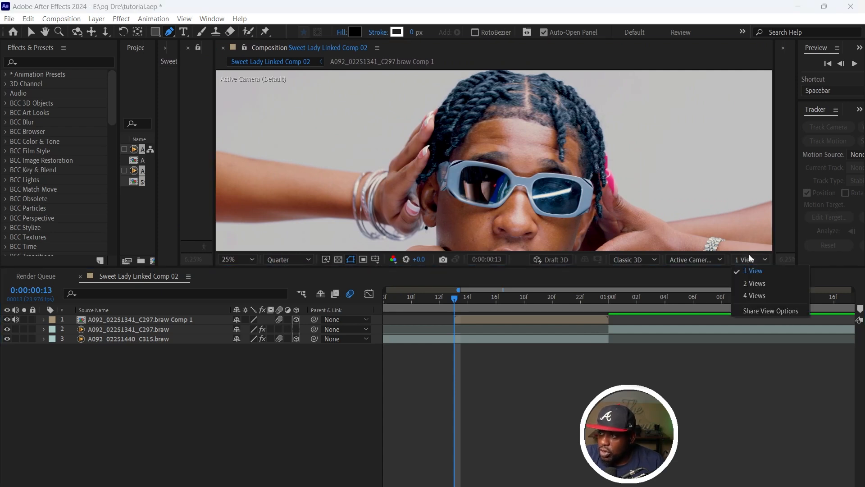
left_click(754, 284)
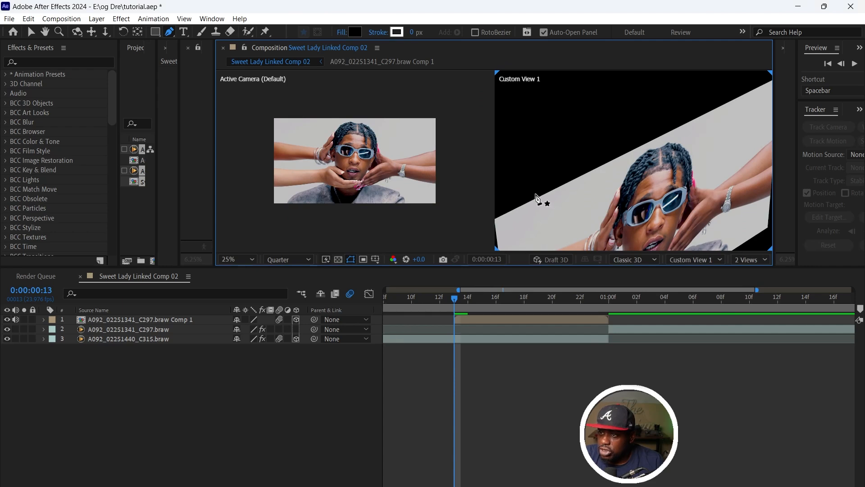
scroll(543, 198, "down", 1)
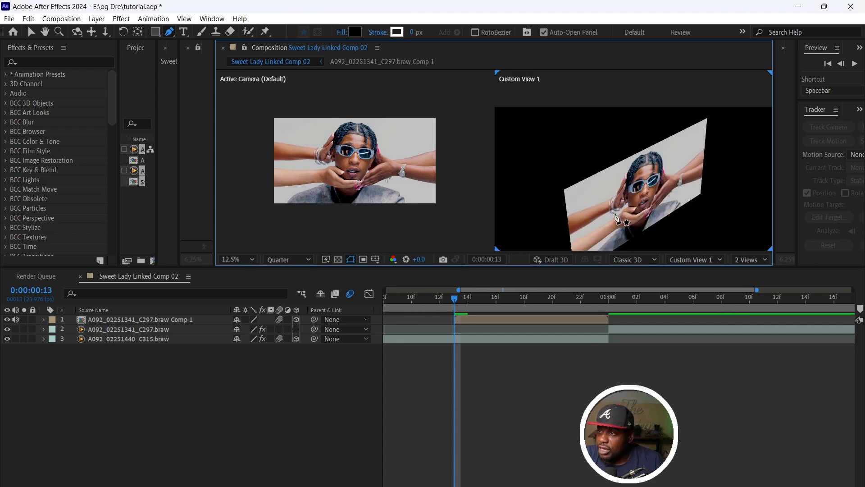
scroll(663, 213, "down", 2)
scroll(655, 215, "up", 1)
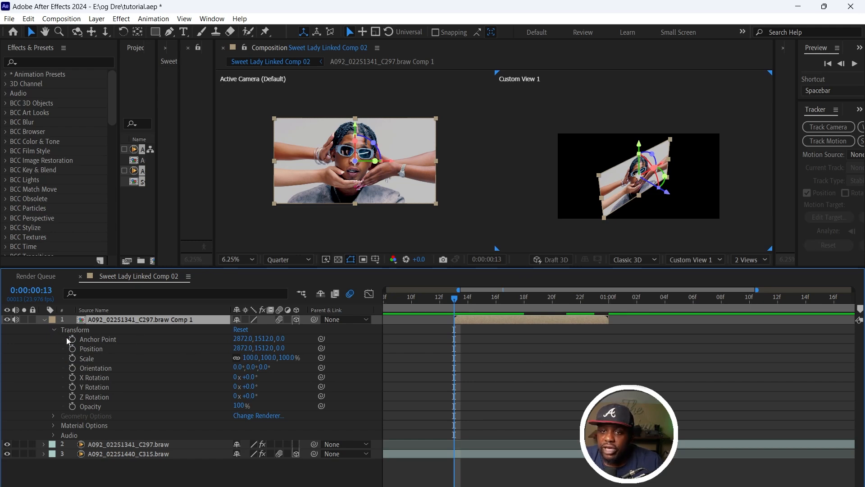
Step: Add Anchor Point, Position and Scale keyframes to the pre-composed layer and move them to 0:00:01:00, the end of the layer
left_click(72, 339)
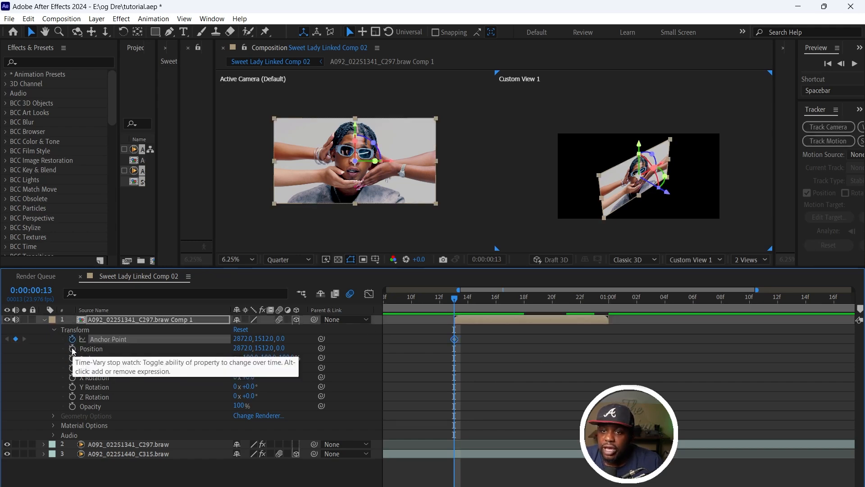
left_click(72, 349)
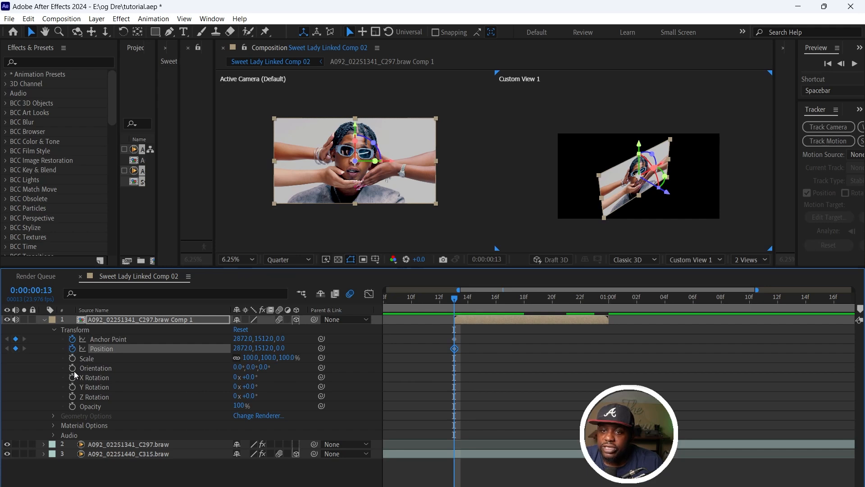
left_click(72, 359)
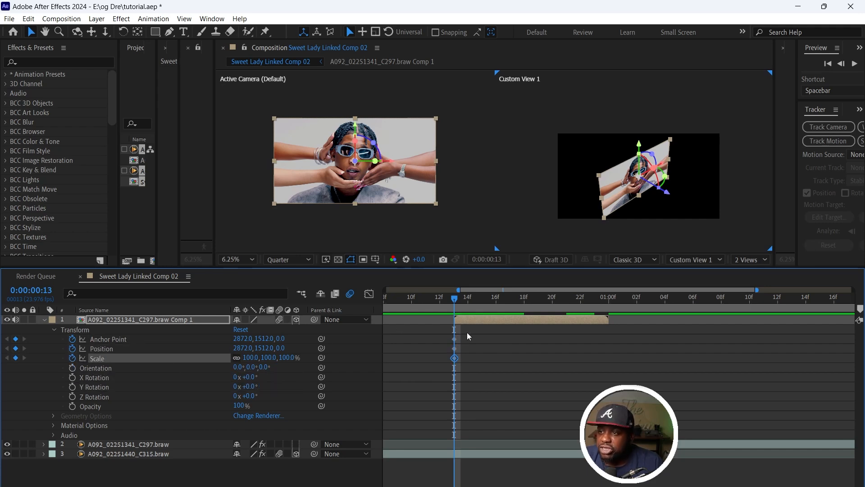
left_click_drag(467, 332, 613, 359)
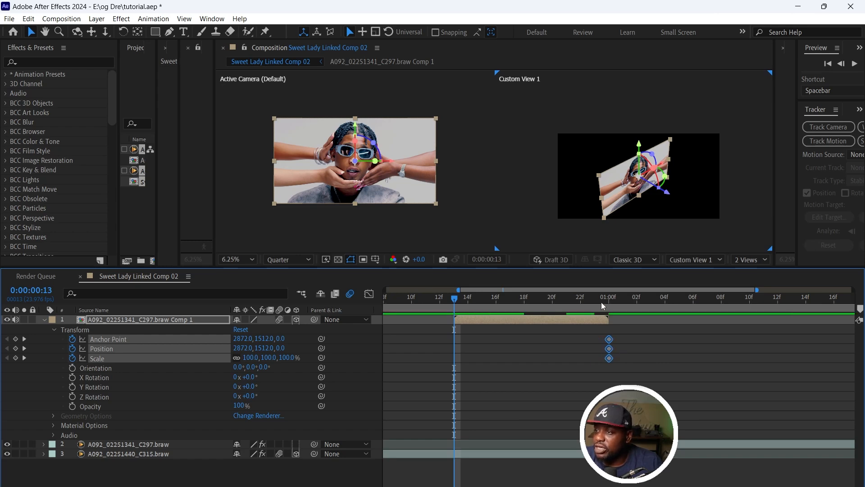
left_click_drag(603, 302, 454, 407)
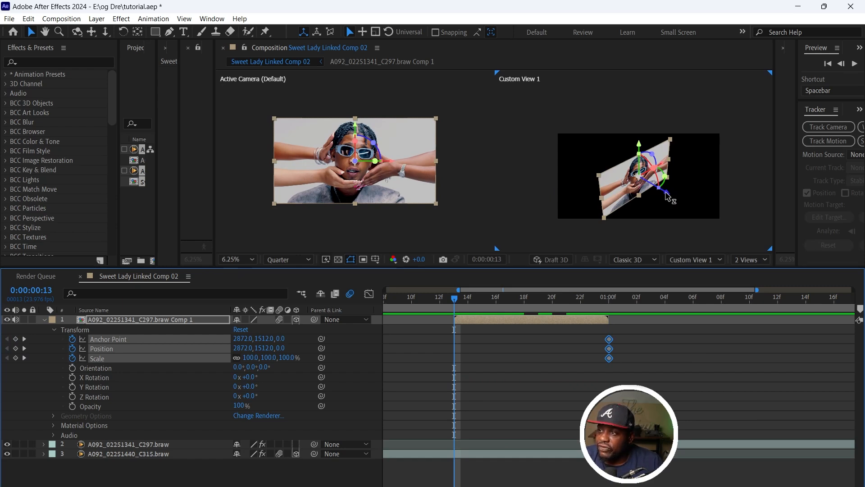
Step: At 0:00:00:13, move the pre-composed layer through the lens toward the camera to about position 3158.8, 1852.8, -8408.5
left_click_drag(667, 197, 788, 254)
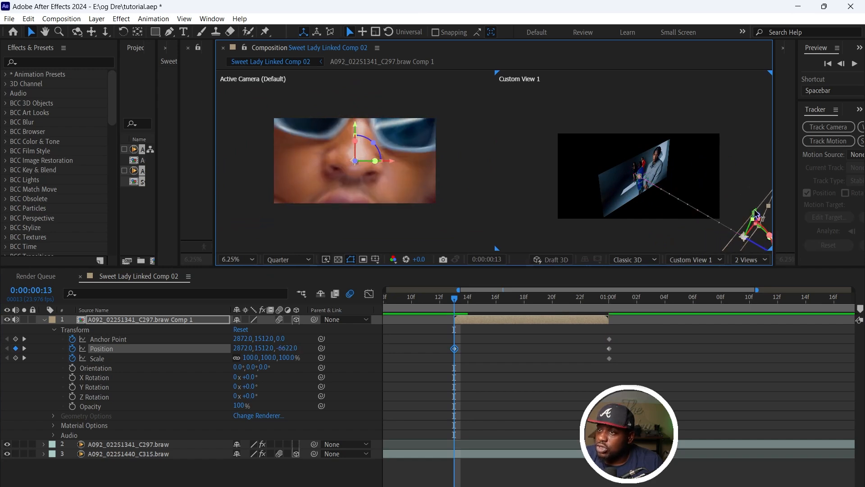
left_click_drag(756, 216, 618, 146)
key("comma")
scroll(707, 192, "up", 1)
key("space")
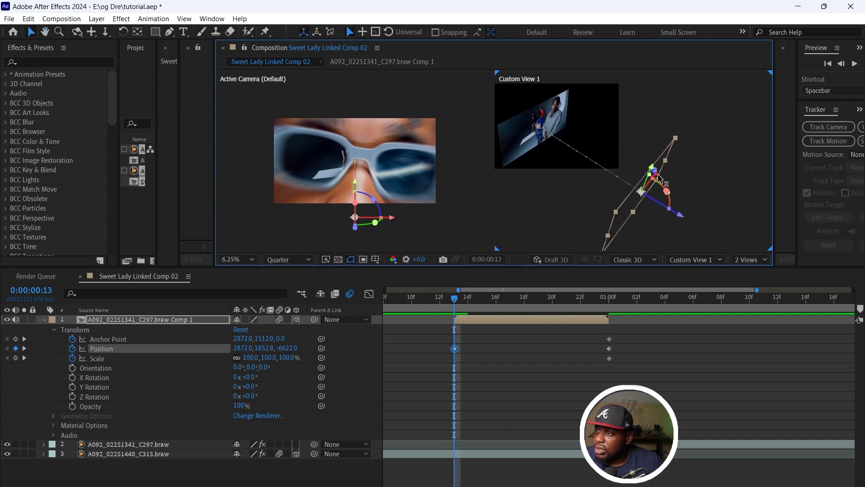
left_click_drag(662, 185, 664, 177)
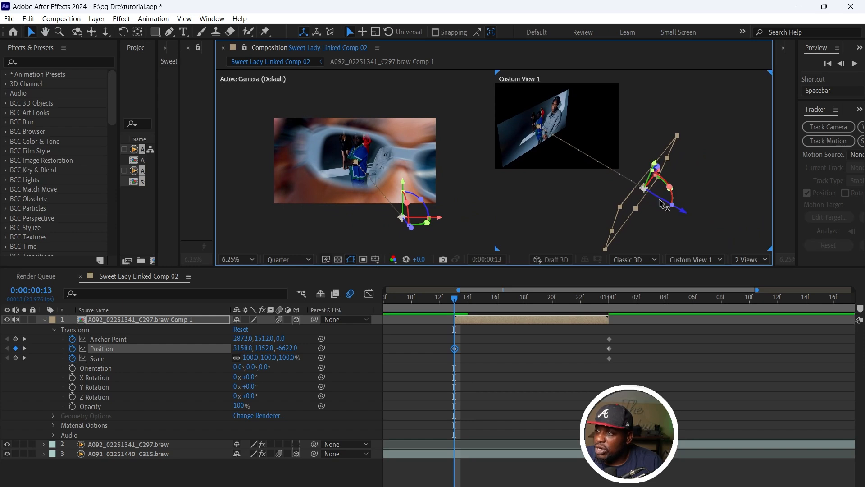
left_click_drag(683, 210, 730, 223)
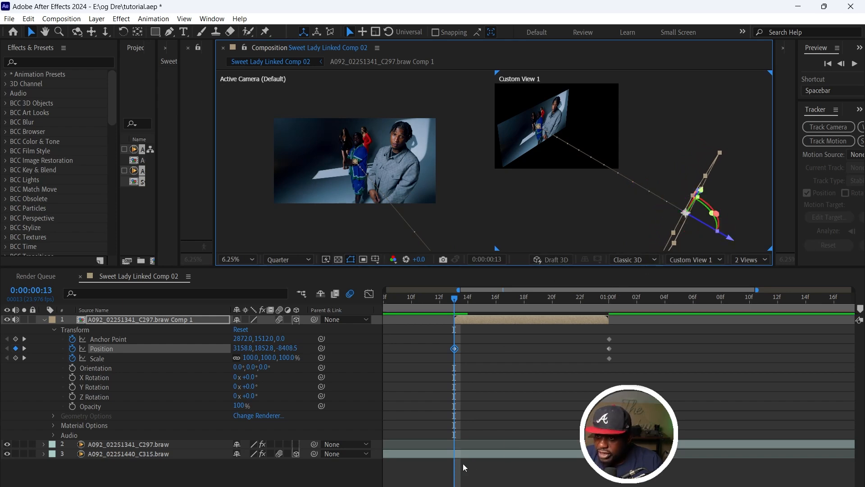
Step: Add Scale, Position and Anchor Point keyframes to the A092_02251440_C315 layer at 0:00:00:13
left_click(449, 456)
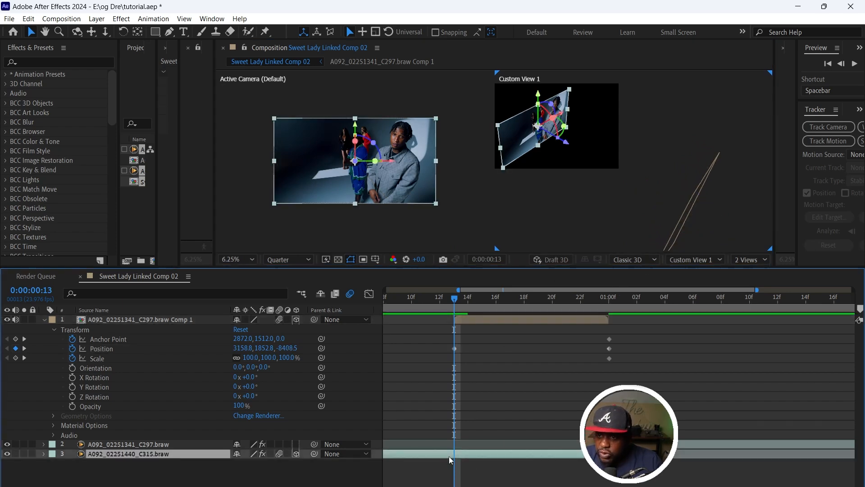
left_click(44, 454)
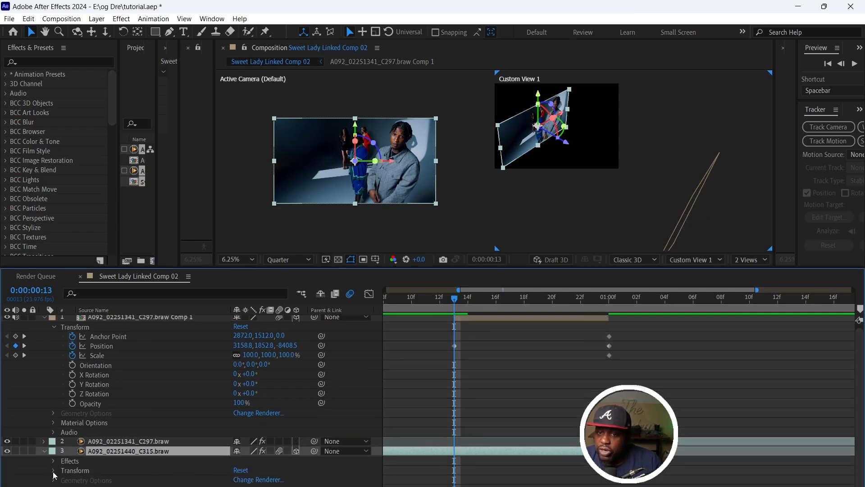
left_click(54, 471)
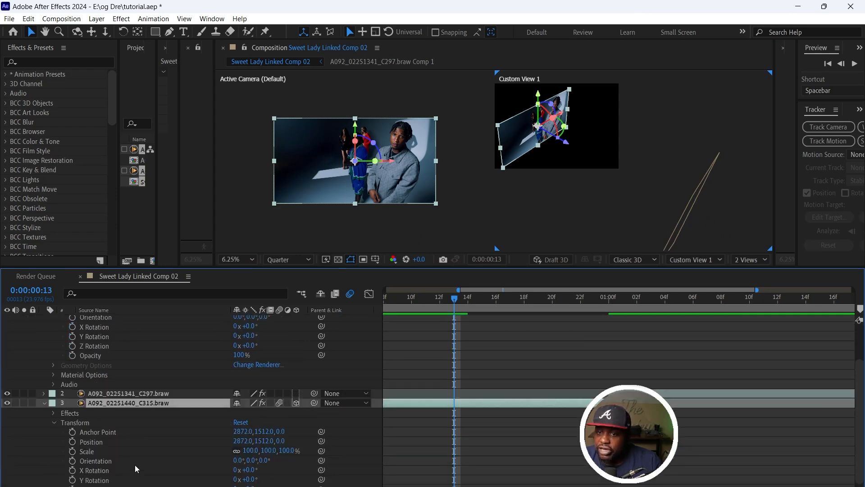
left_click(72, 451)
left_click(72, 441)
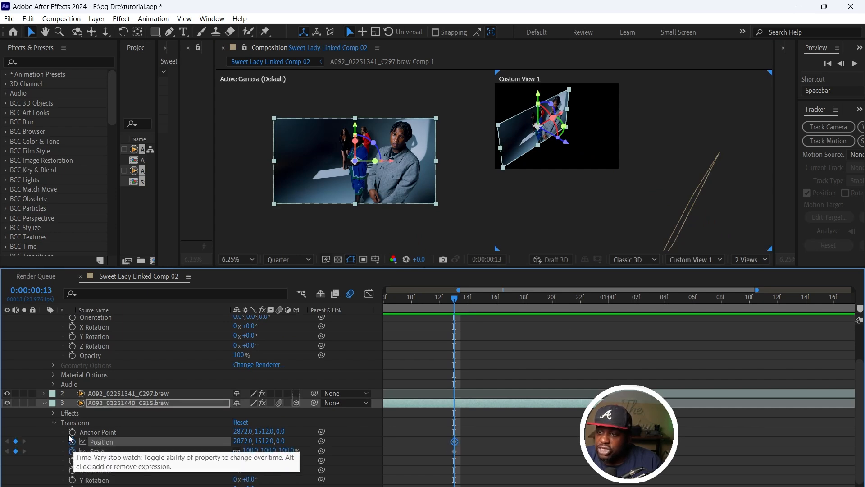
left_click(72, 431)
scroll(549, 361, "up", 2)
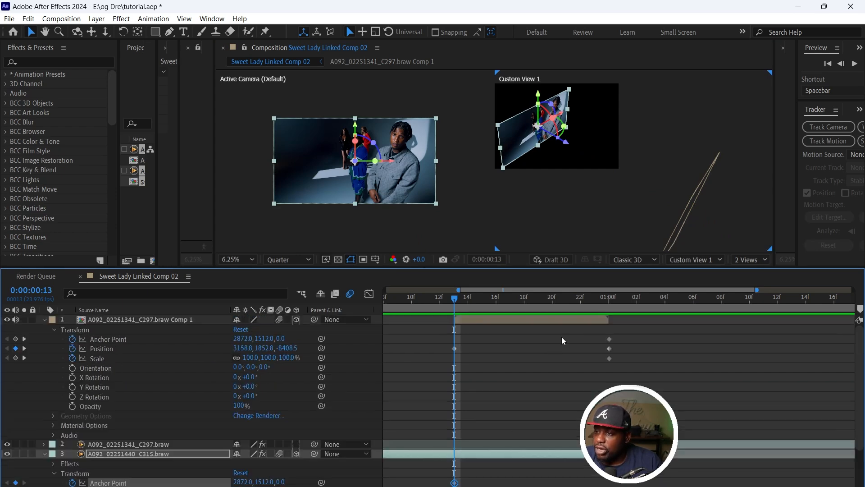
Step: At 0:00:00:16, scale the A092_02251440_C315 layer to 56% and move it to about 2472, 1176 inside the left lens
left_click_drag(452, 300, 530, 319)
left_click_drag(566, 328, 494, 410)
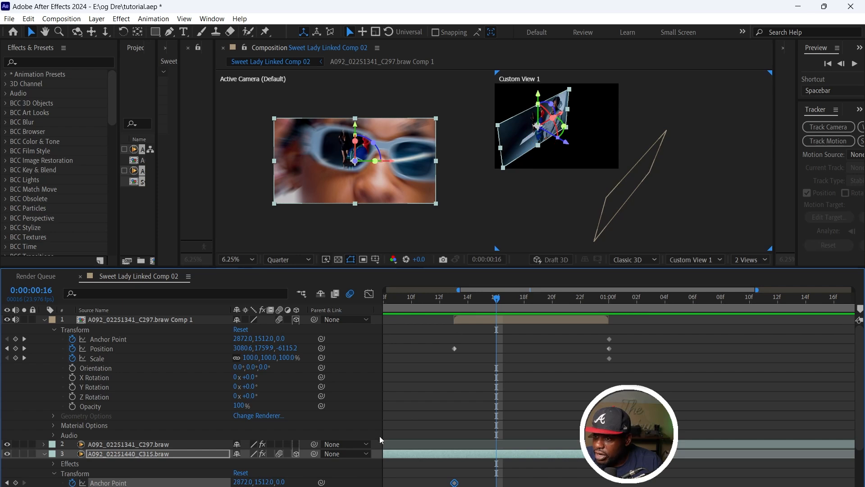
scroll(453, 440, "down", 3)
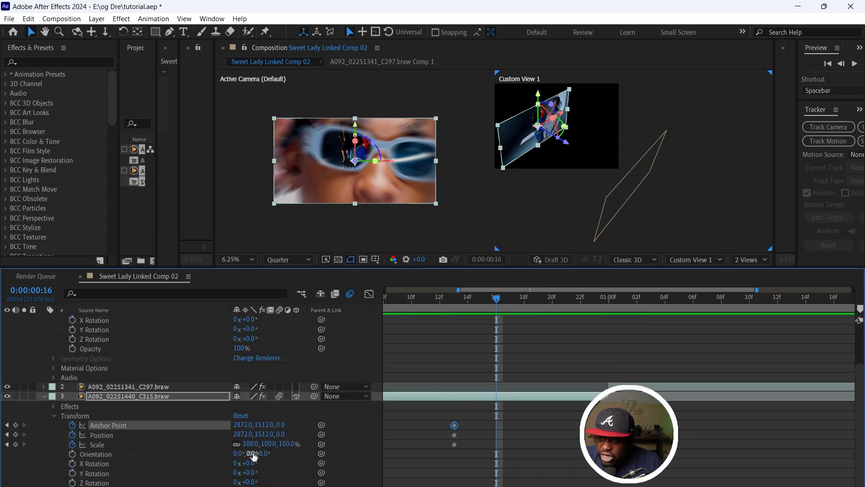
left_click_drag(265, 446, 247, 453)
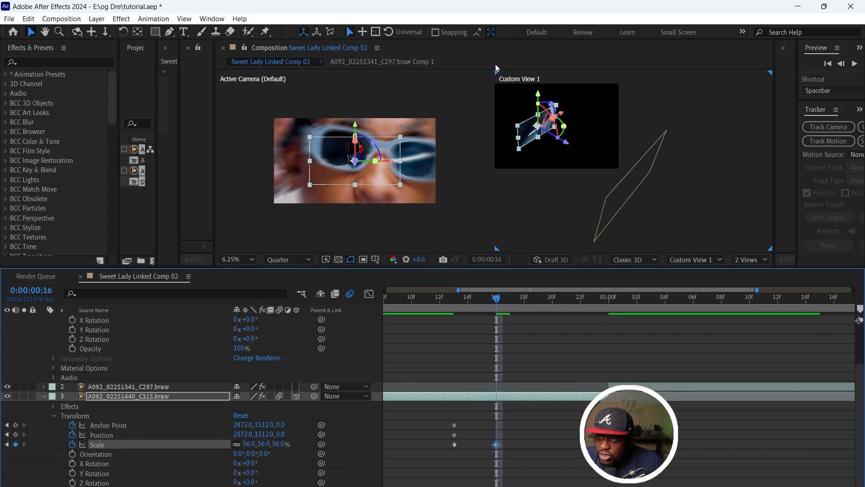
left_click_drag(358, 128, 358, 119)
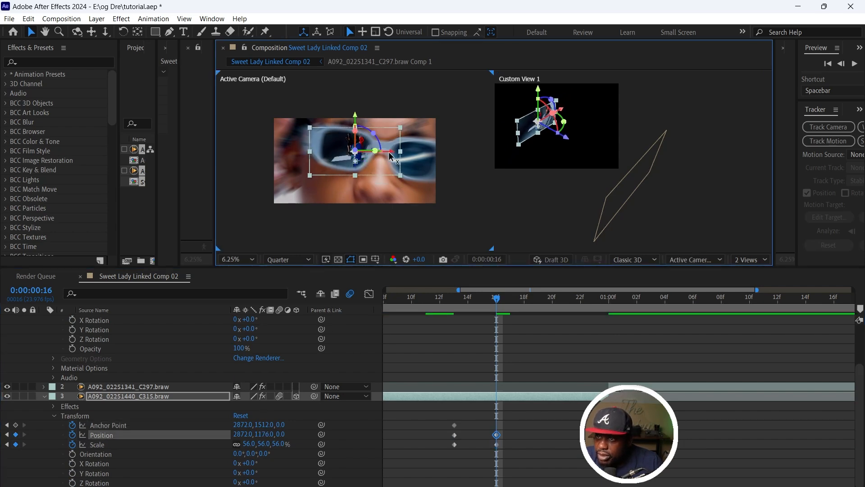
left_click_drag(386, 156, 375, 156)
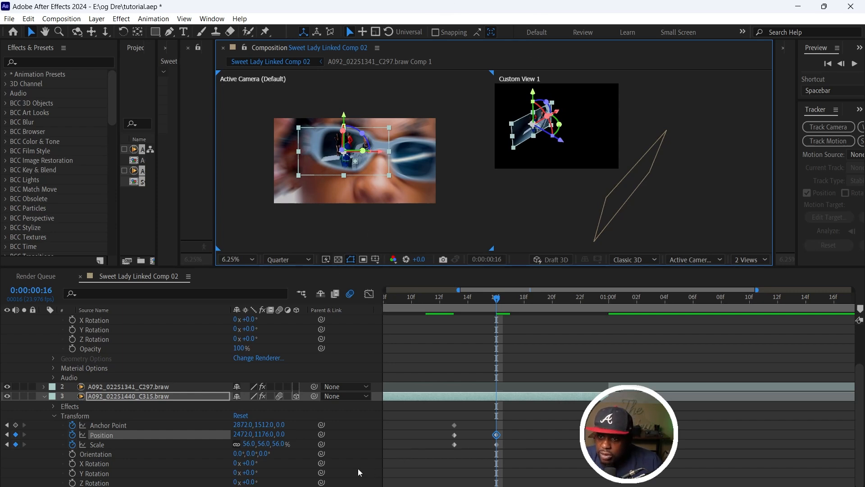
Step: Keyframe the A092_02251440_C315 layer's scale to 28% at 0:00:00:18 and 21% at 0:00:00:20 to keep it filling the lens
left_click(523, 297)
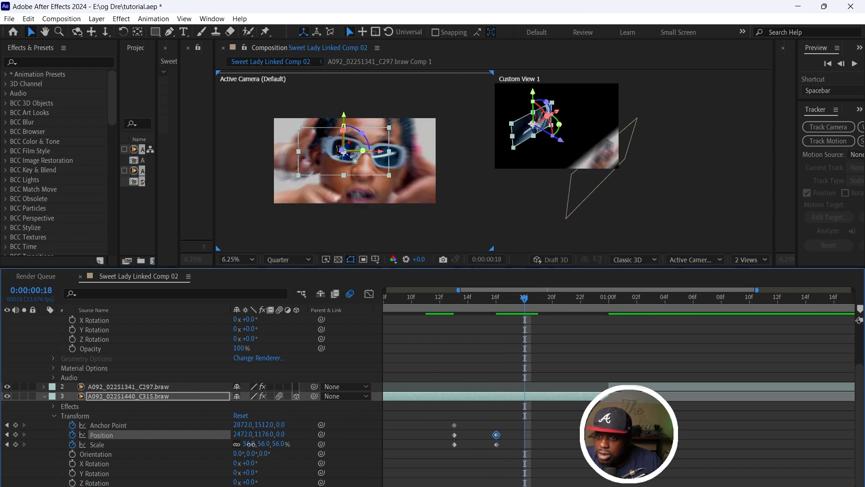
left_click_drag(249, 444, 243, 452)
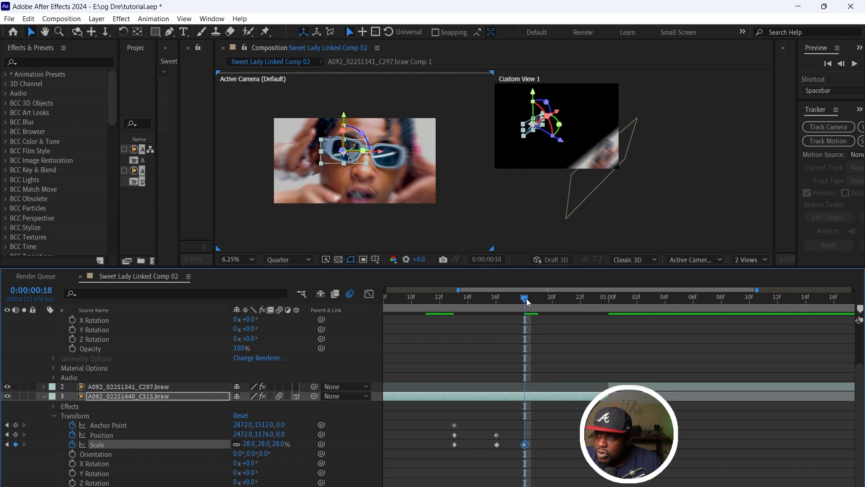
left_click_drag(526, 299, 556, 322)
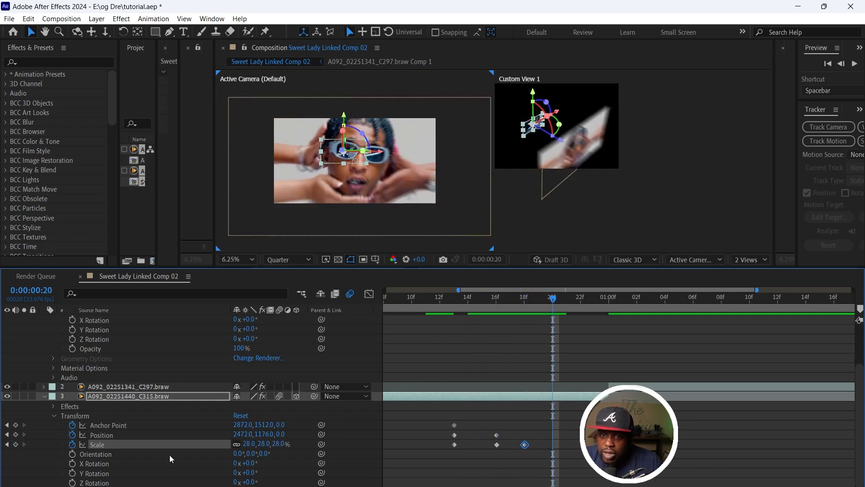
left_click_drag(251, 443, 234, 443)
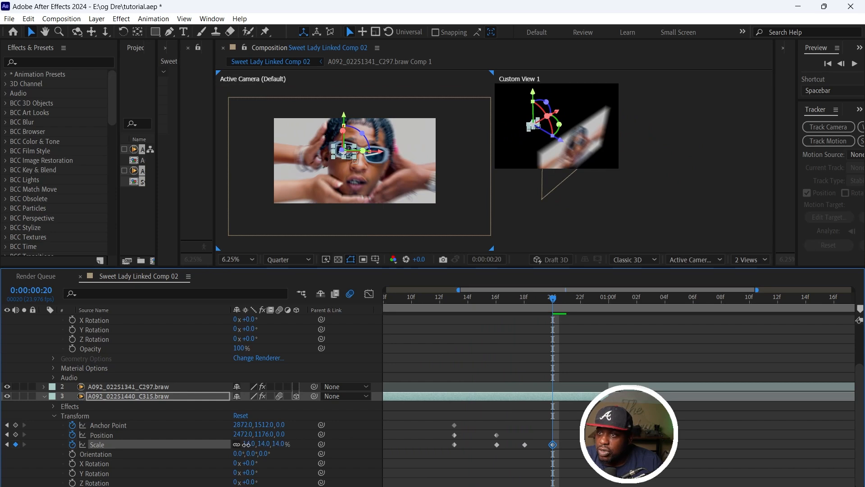
scroll(369, 127, "up", 6)
left_click_drag(369, 127, 488, 215)
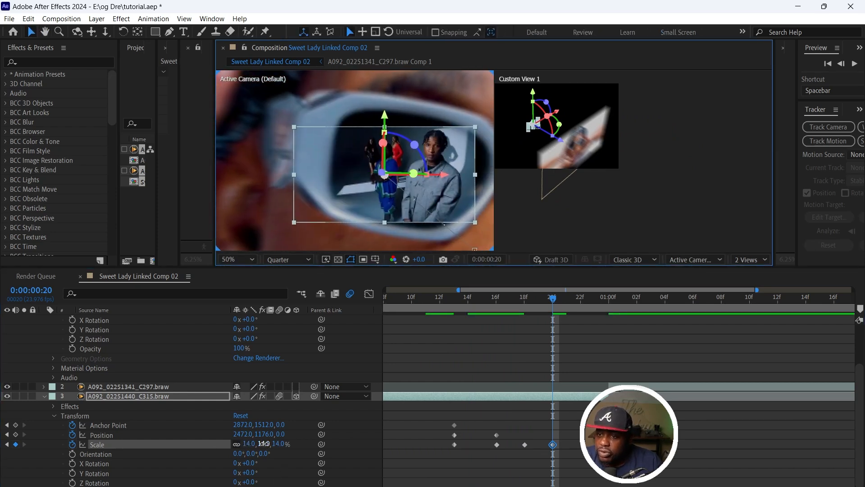
left_click_drag(263, 444, 267, 443)
Step: At 0:00:00:20, reposition the A092_02251440_C315 layer to about 2666, 1166 within the lens and preview the animation from 0:00:00:13
left_click_drag(412, 138, 340, 174)
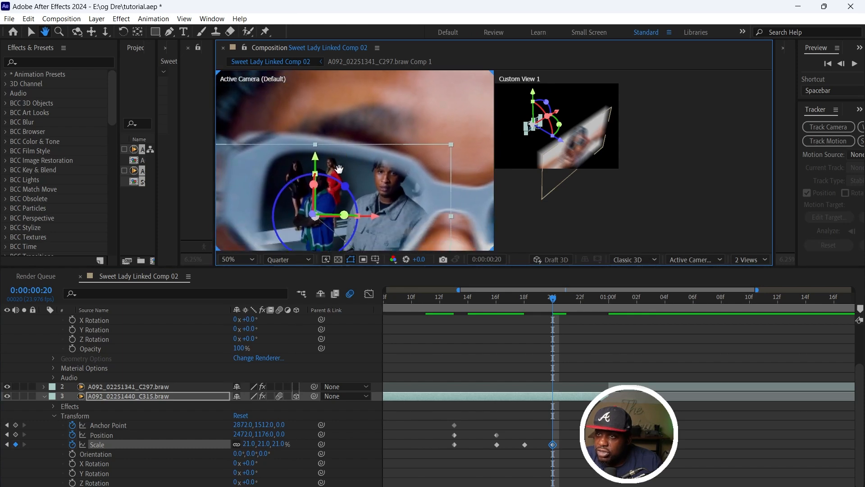
left_click_drag(374, 210, 421, 208)
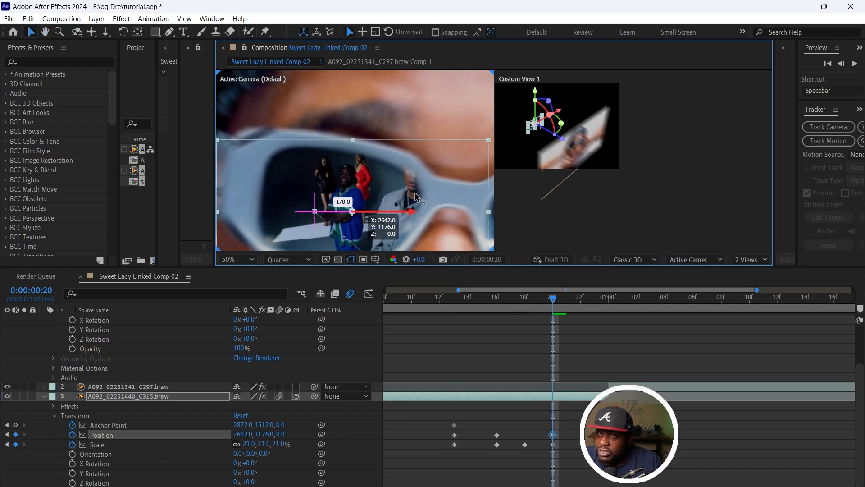
left_click_drag(361, 156, 362, 153)
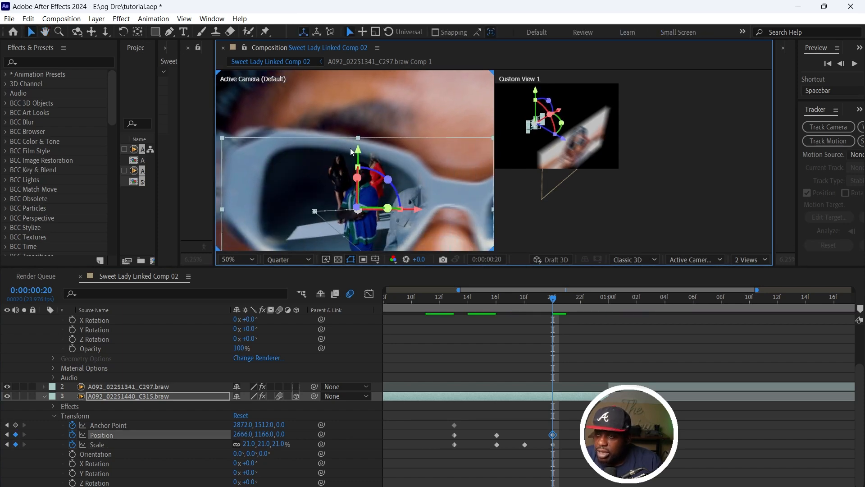
scroll(361, 154, "down", 4)
left_click_drag(552, 323, 453, 317)
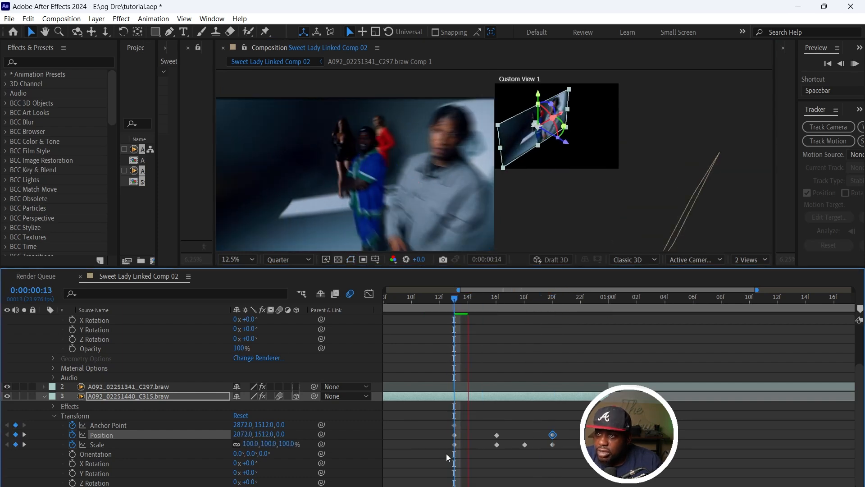
Step: Apply Easy Ease to all Anchor Point, Position and Scale keyframes of the A092_02251440_C315 layer
key("space")
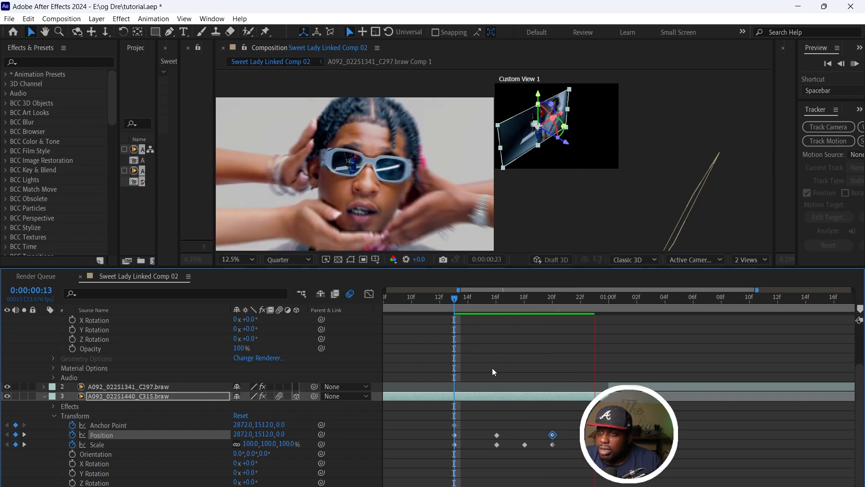
left_click_drag(623, 300, 440, 323)
left_click_drag(572, 420, 446, 466)
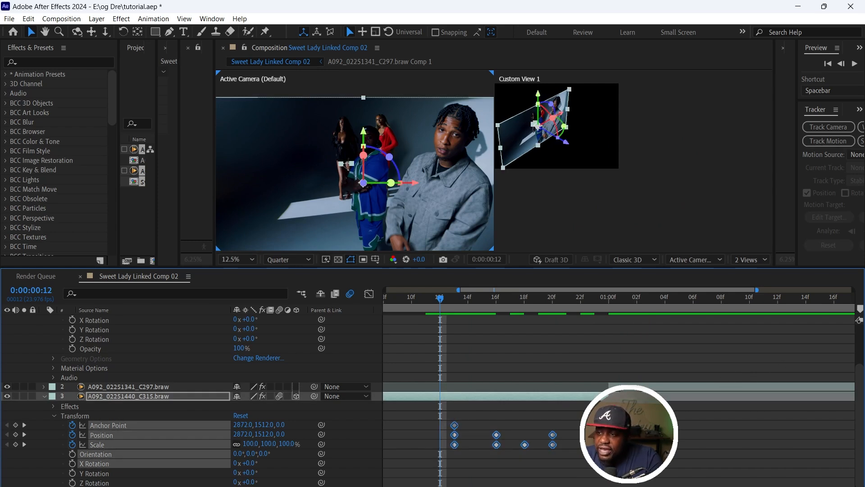
key("F9")
Step: Apply Easy Ease to both Position keyframes of the A092_02251341_C297 Comp 1 layer
scroll(546, 356, "up", 3)
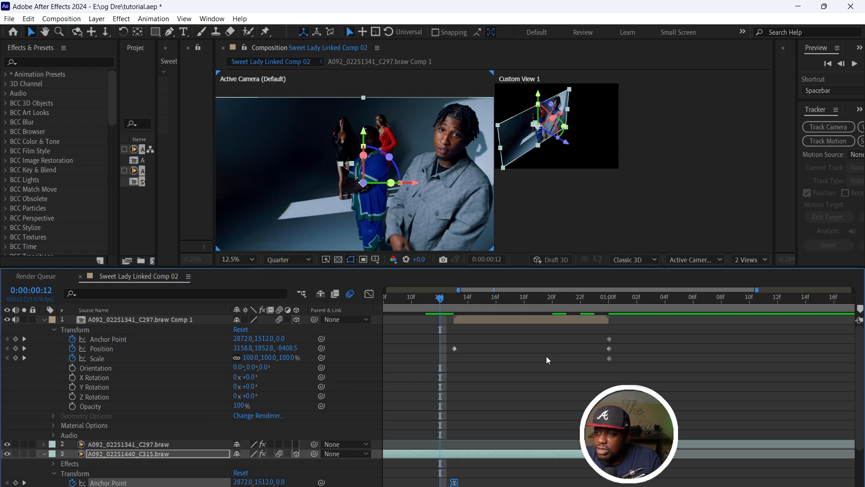
left_click(624, 335)
left_click_drag(621, 347, 447, 351)
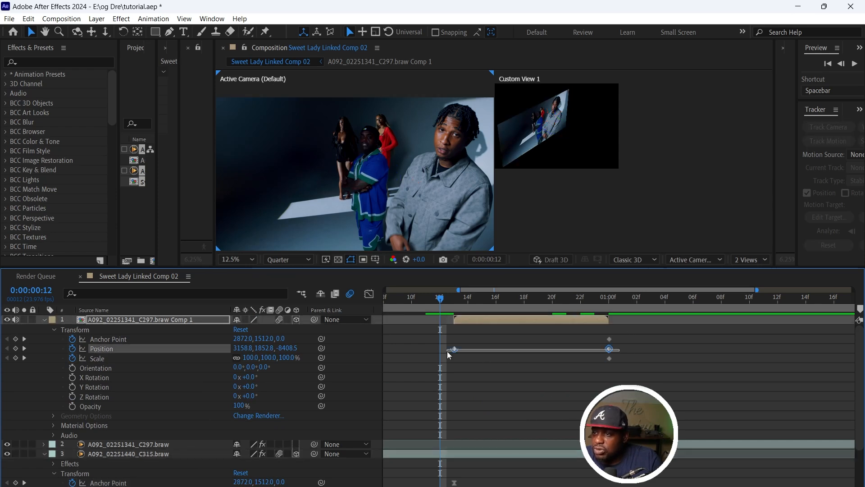
Step: Delete the Anchor Point and Scale keyframes at the end of the A092_02251341_C297 Comp 1 layer
left_click(609, 339)
key("Delete")
left_click(608, 358)
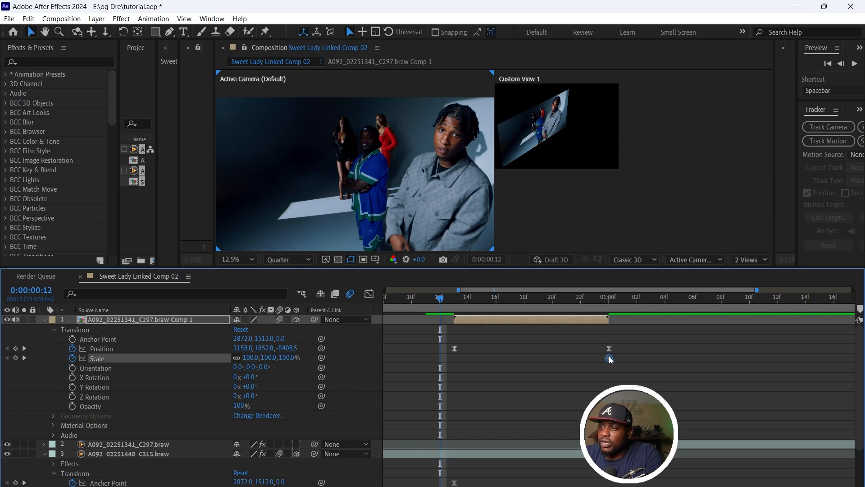
key("Delete")
Step: Preview the eased transition from 0:00:00:01
left_click_drag(440, 300, 371, 309)
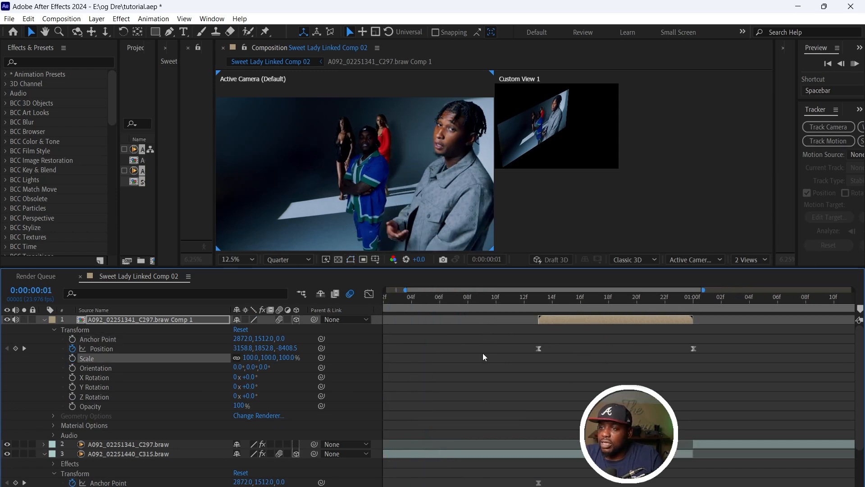
key("minus")
key("space")
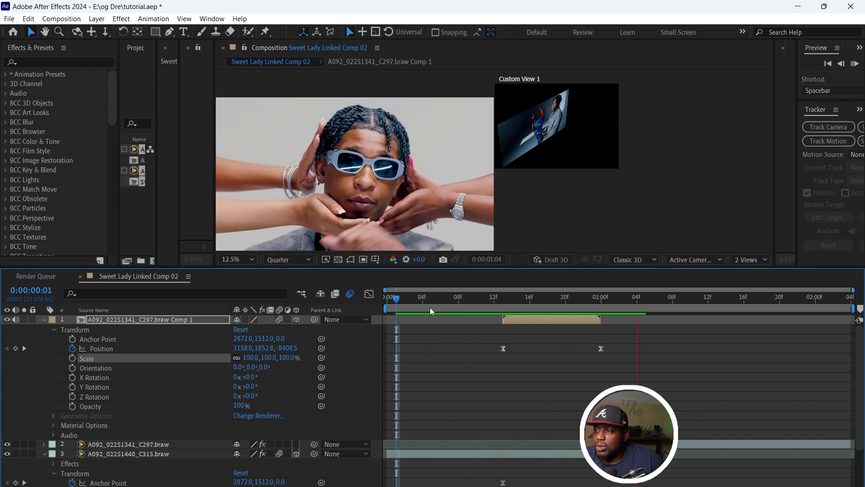
key("space")
Step: At 0:00:00:15, find the Motion Tile effect and apply it to the A092_02251440_C315 layer
left_click_drag(502, 307, 521, 318)
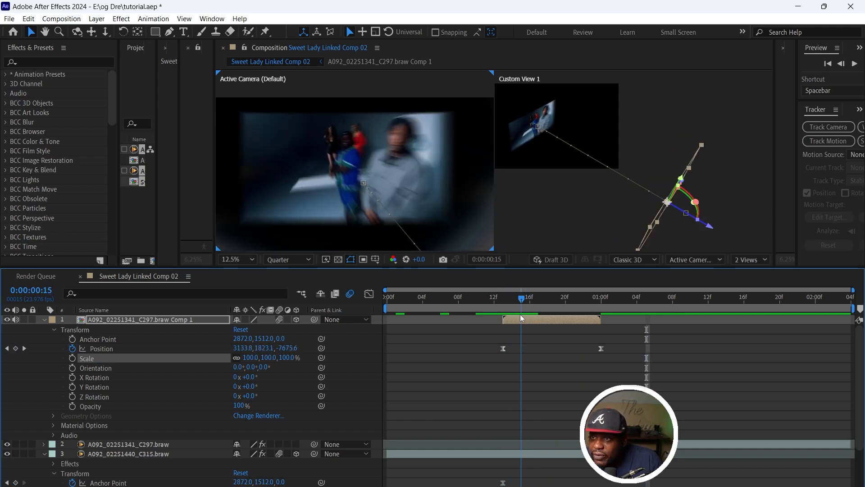
left_click(480, 453)
left_click(32, 63)
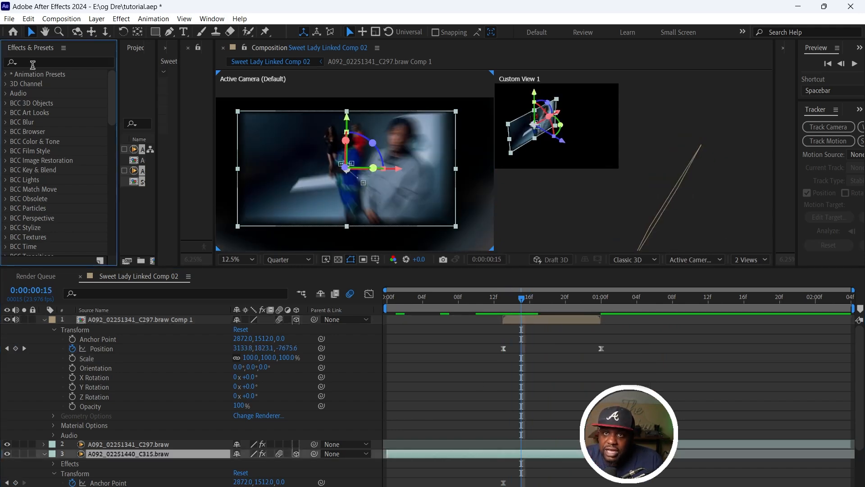
left_click(54, 59)
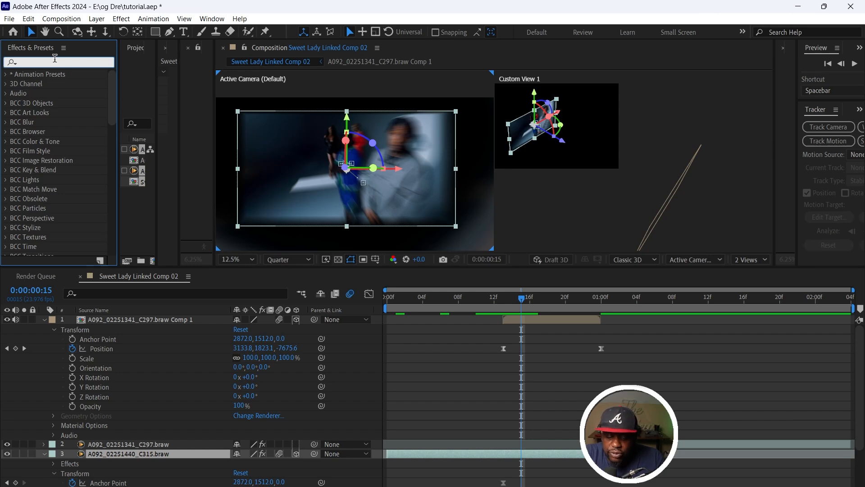
type("motion tile")
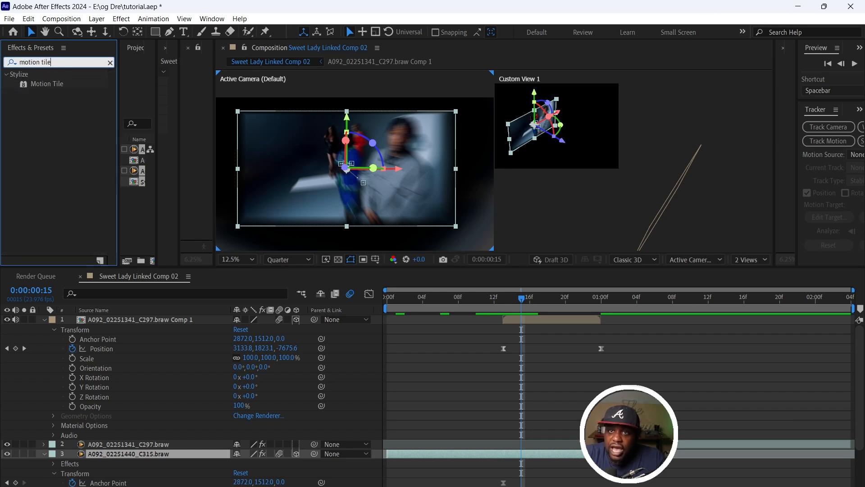
left_click_drag(54, 82, 501, 455)
Step: Turn on Mirror Edges in Motion Tile, set Output Width to 210 and Output Height to 270, and preview from 0:00:00:12
scroll(102, 466, "down", 3)
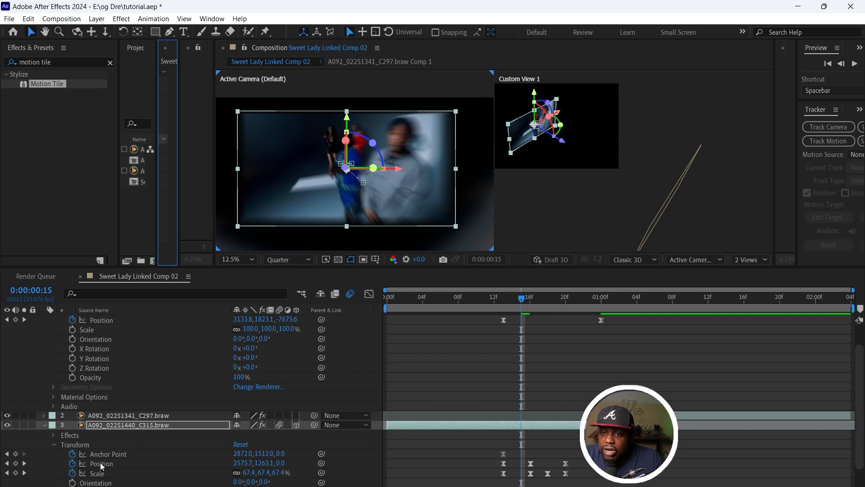
left_click(55, 435)
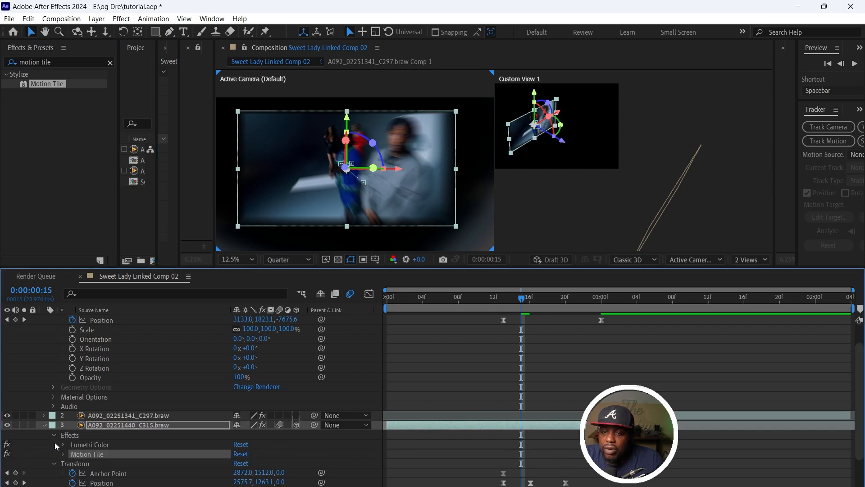
left_click(63, 454)
scroll(172, 478, "down", 4)
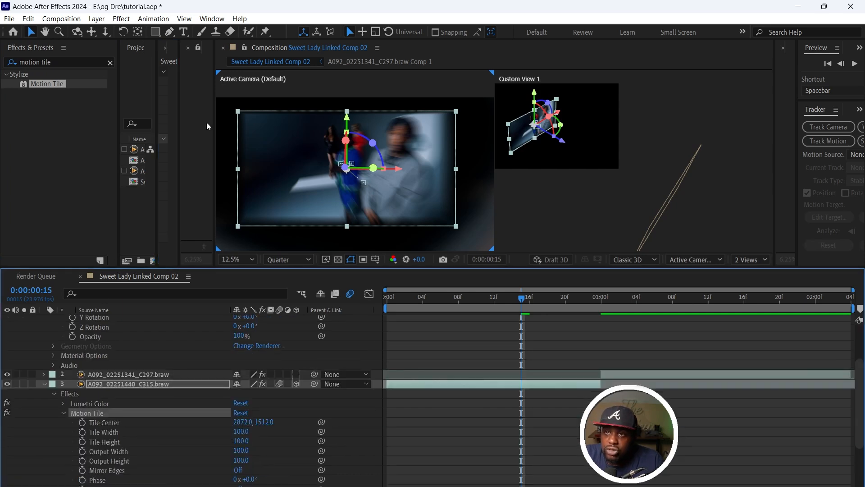
left_click(177, 104)
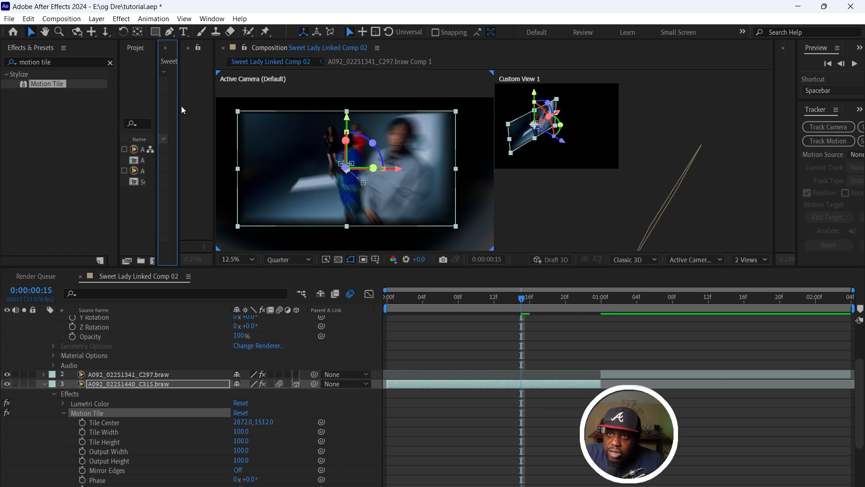
left_click_drag(177, 107, 314, 114)
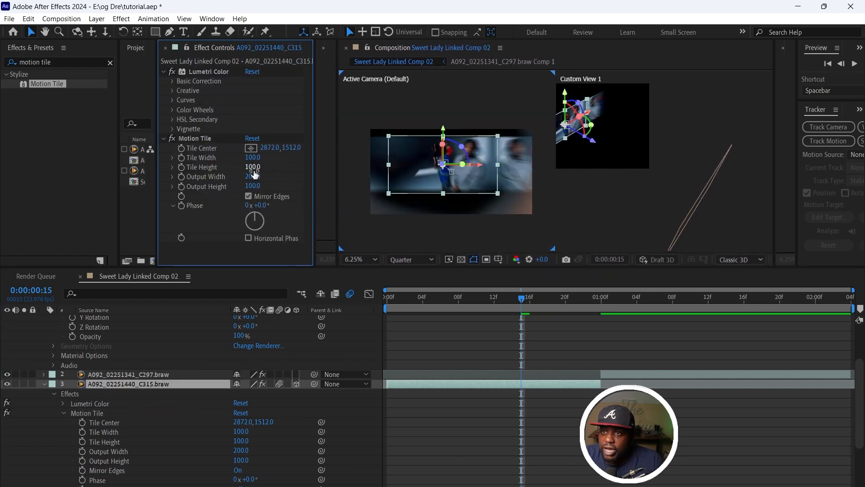
left_click_drag(256, 178, 266, 186)
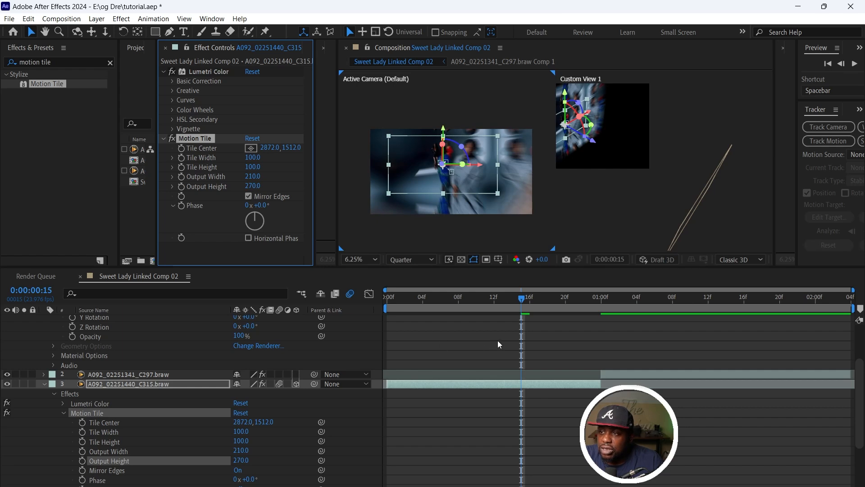
left_click_drag(520, 300, 494, 329)
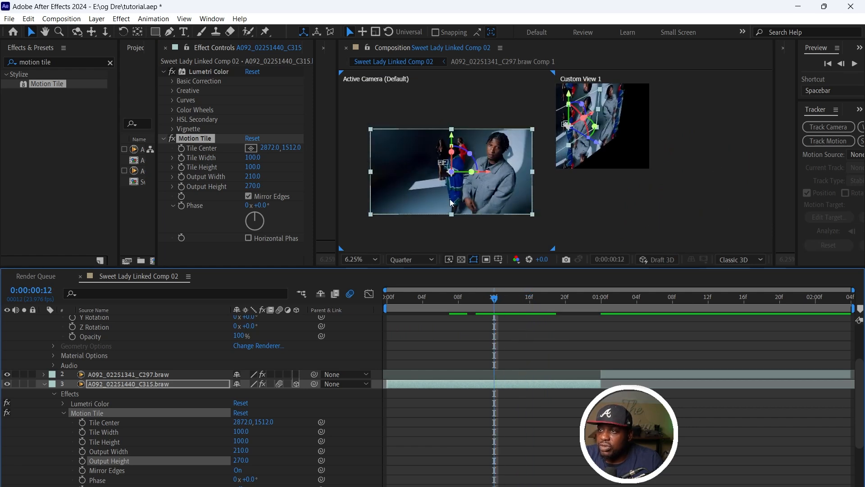
key("space")
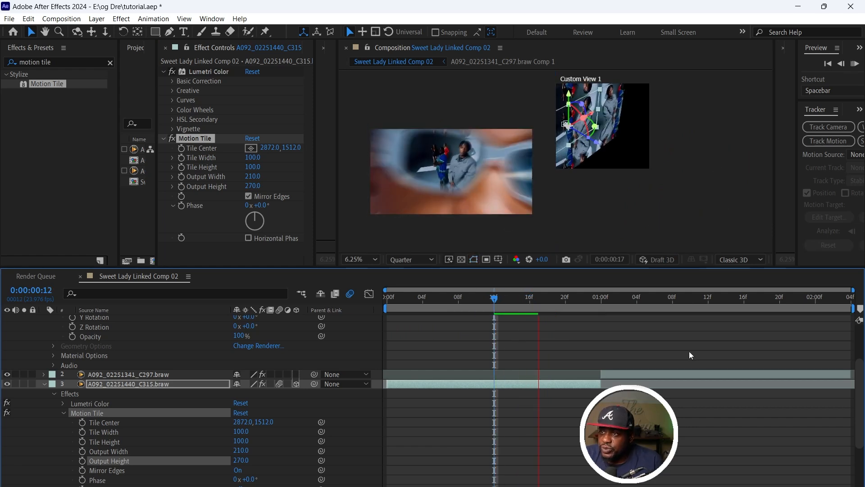